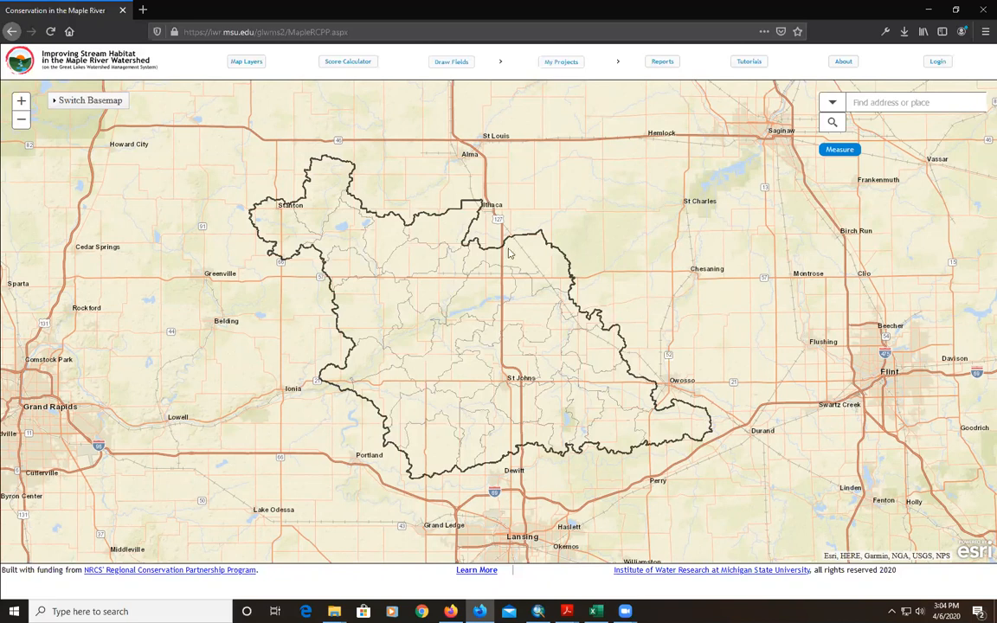
Step: Log in to the account with its username and password, and close the login dialog
click(937, 61)
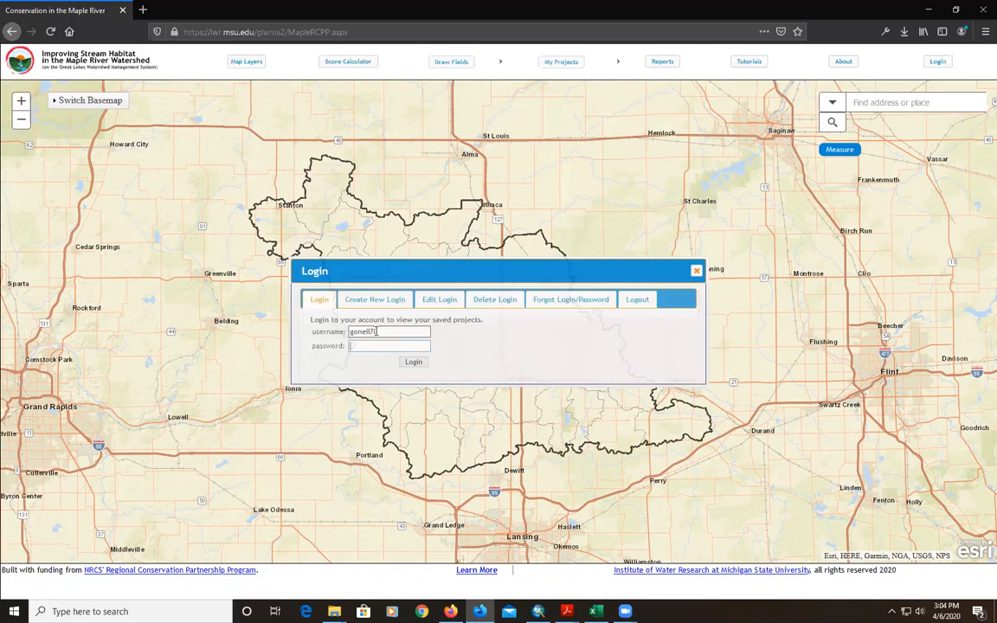
click(414, 362)
click(697, 271)
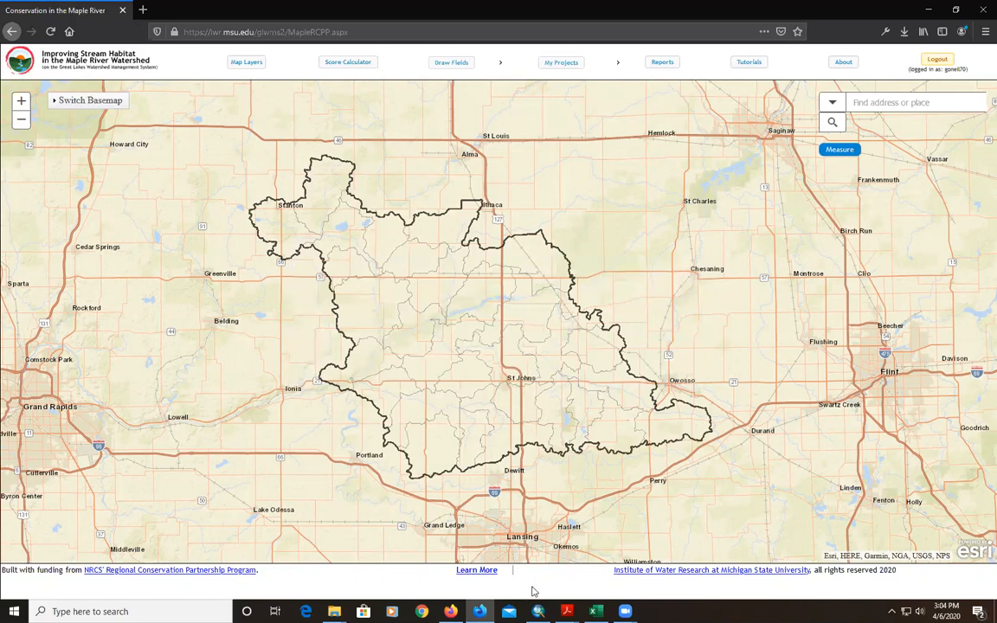
Step: Switch to ArcMap and review the attribute table of the sample_fields layer, closing the table when done
mouse_move(538, 611)
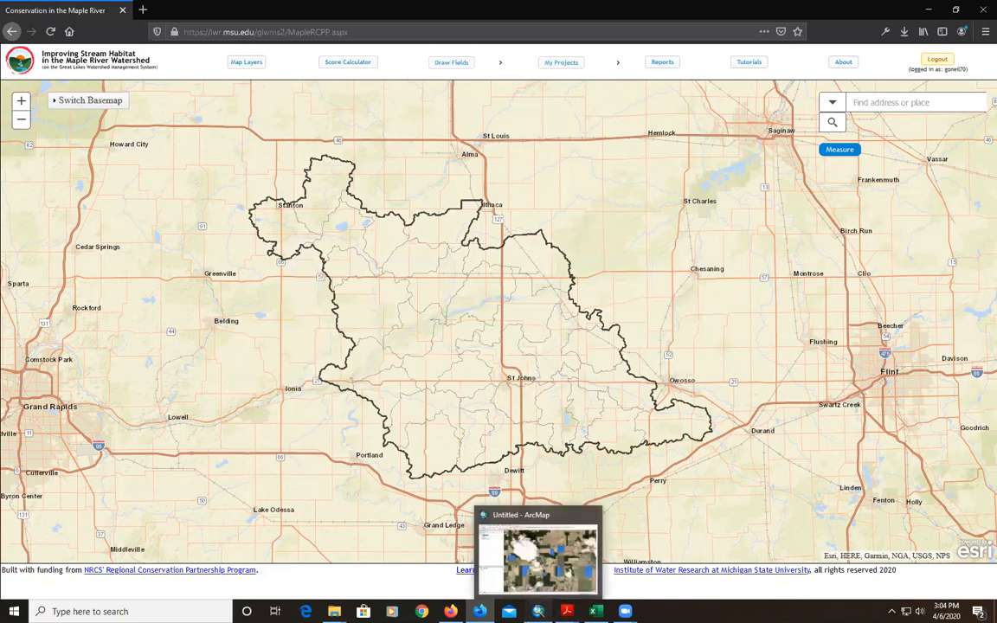
click(480, 549)
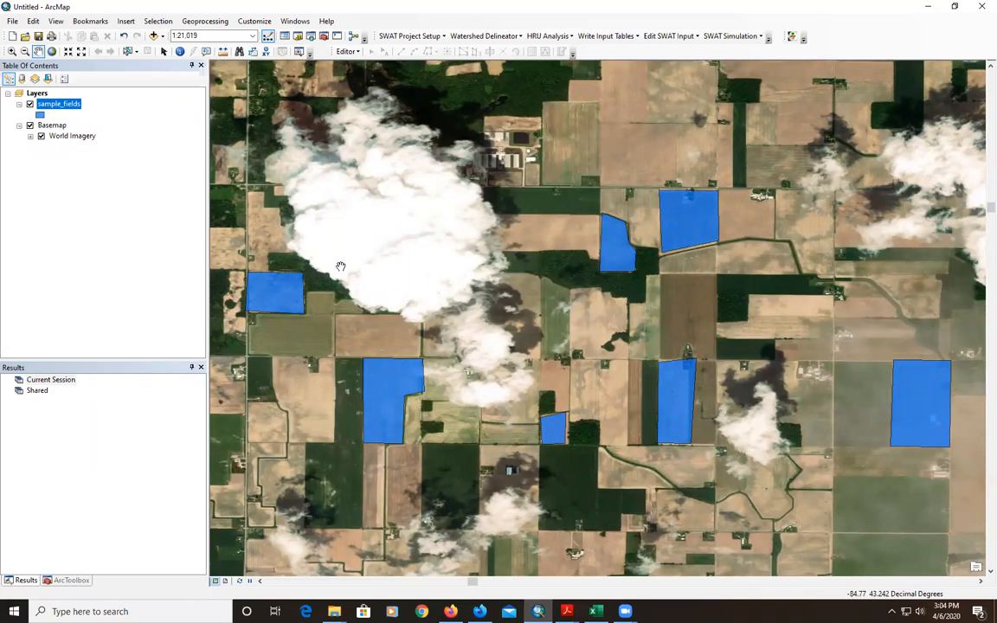
right_click(67, 105)
click(102, 139)
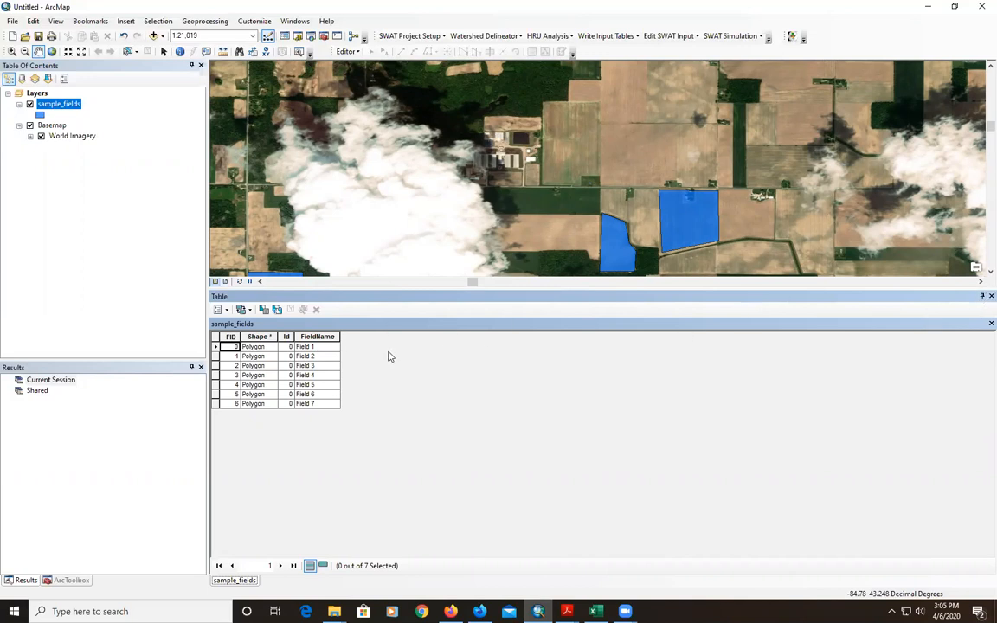
click(983, 296)
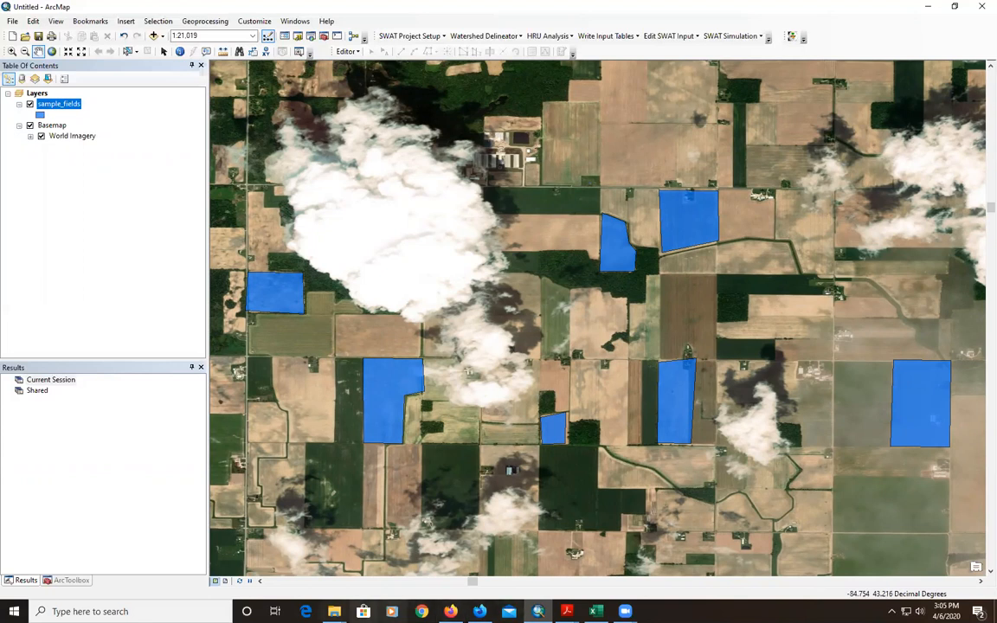
Step: Switch to the MapleRCPP folder in File Explorer and locate the sample_fields.zip archive
mouse_move(334, 611)
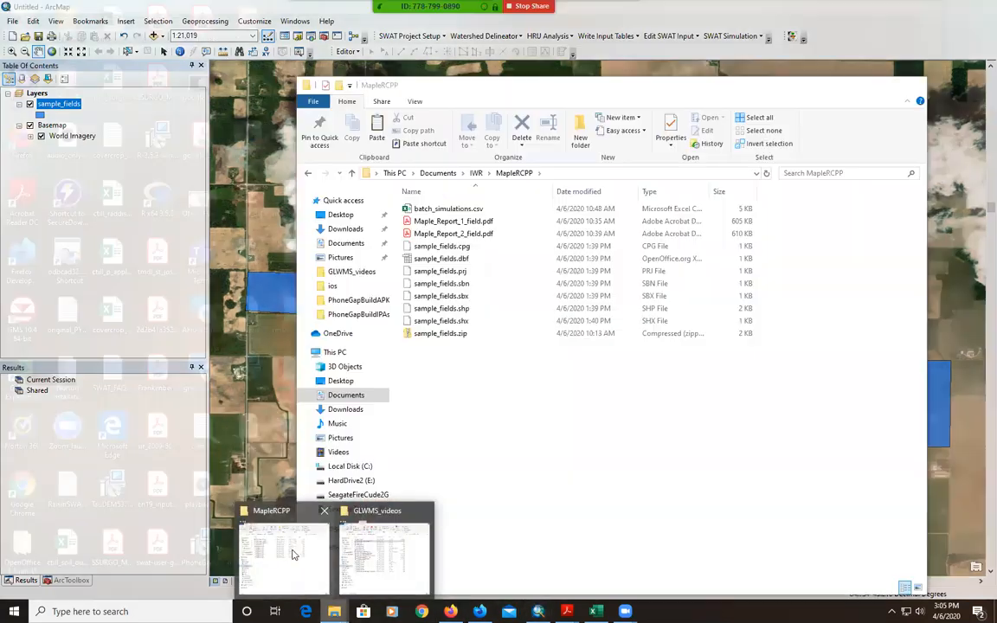
click(286, 537)
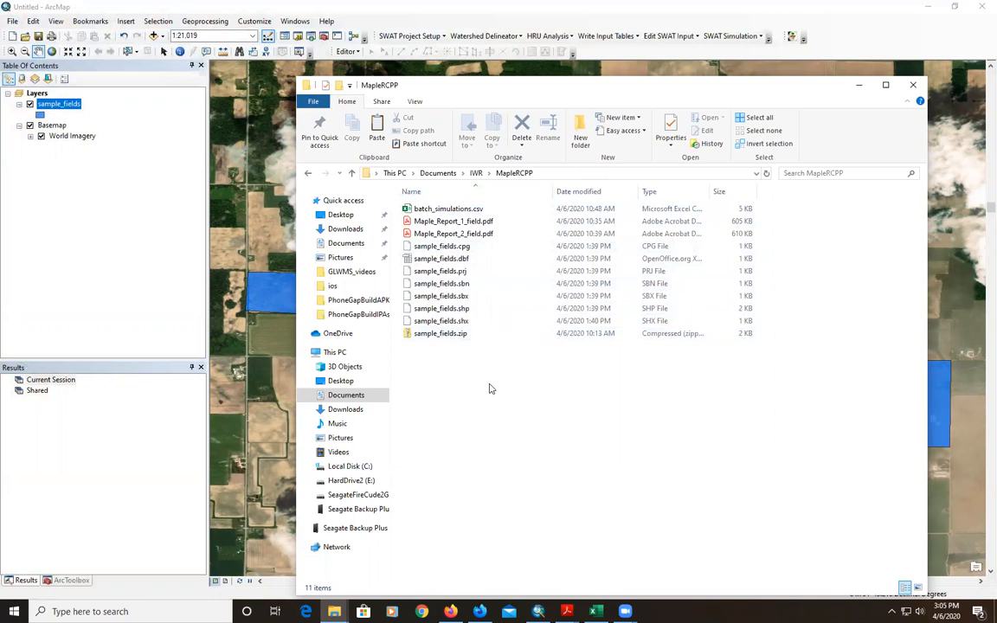
click(435, 336)
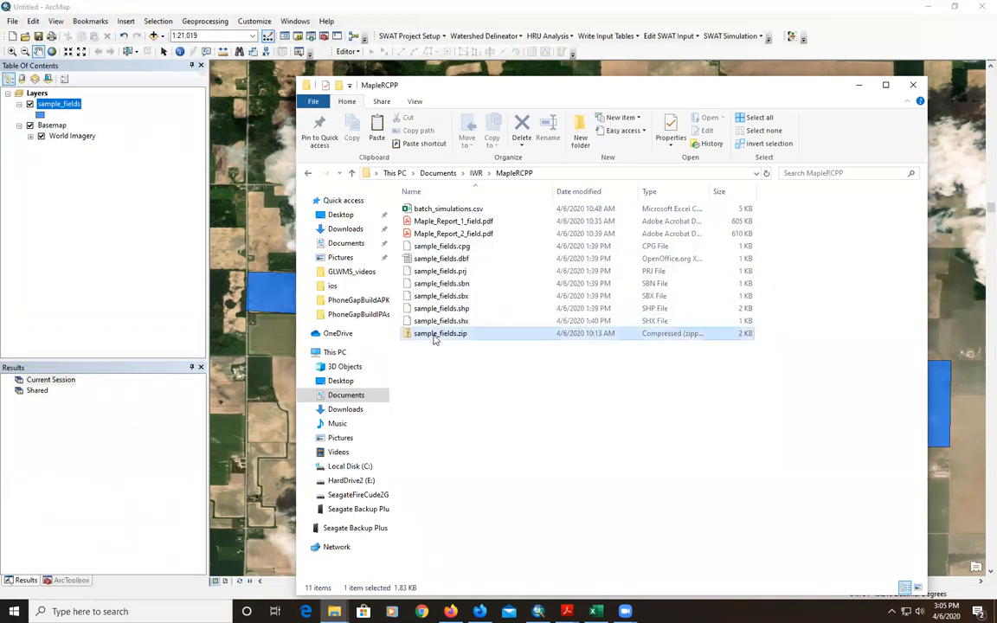
click(466, 383)
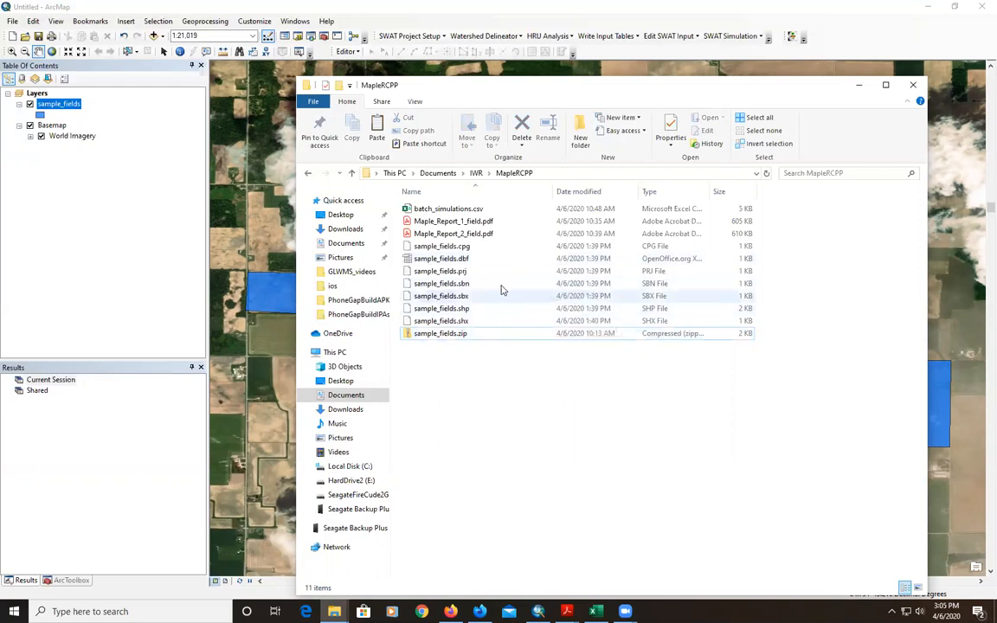
Step: Compress all the sample_fields shapefile component files, from .cpg through .shx, into a zipped folder with the default name
click(426, 246)
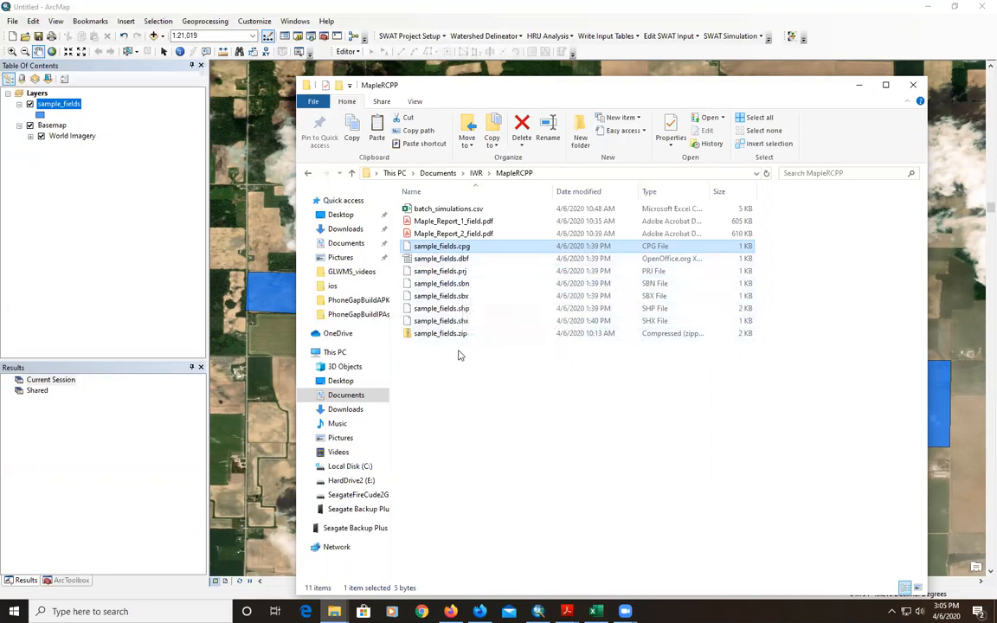
shift+click(451, 322)
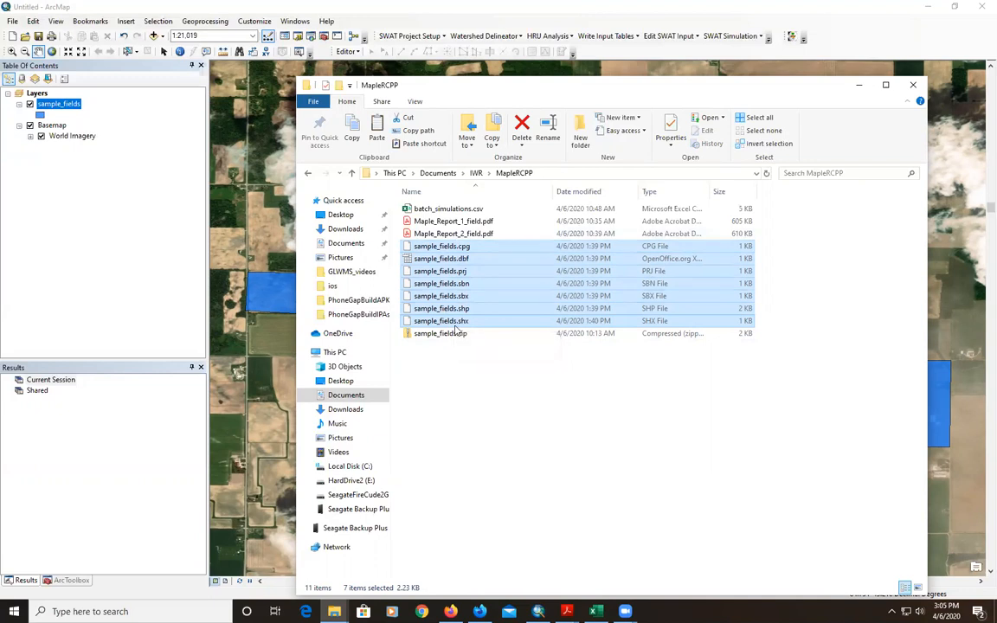
right_click(453, 326)
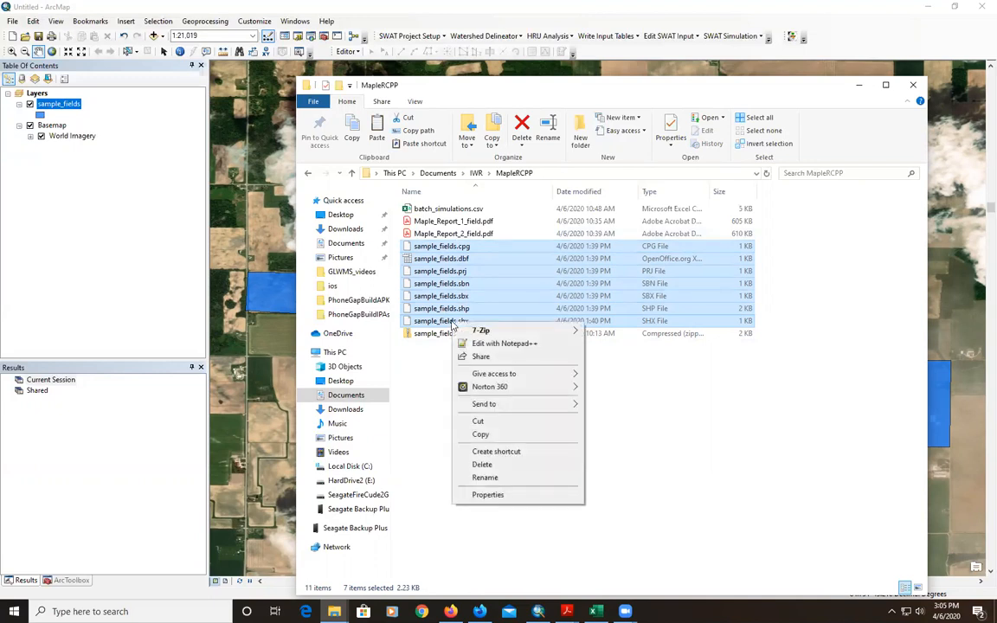
mouse_move(545, 407)
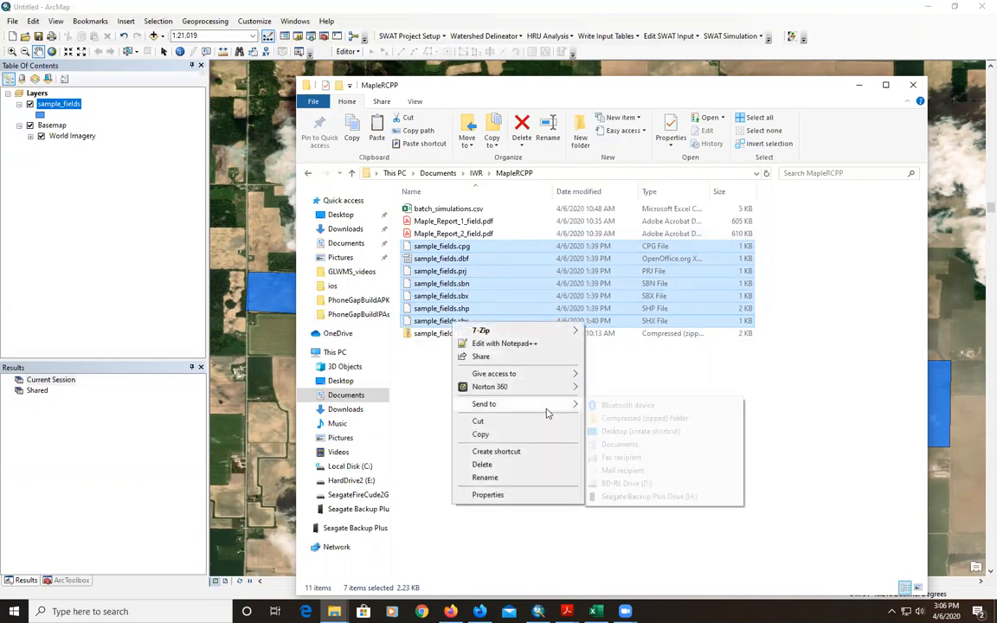
click(622, 420)
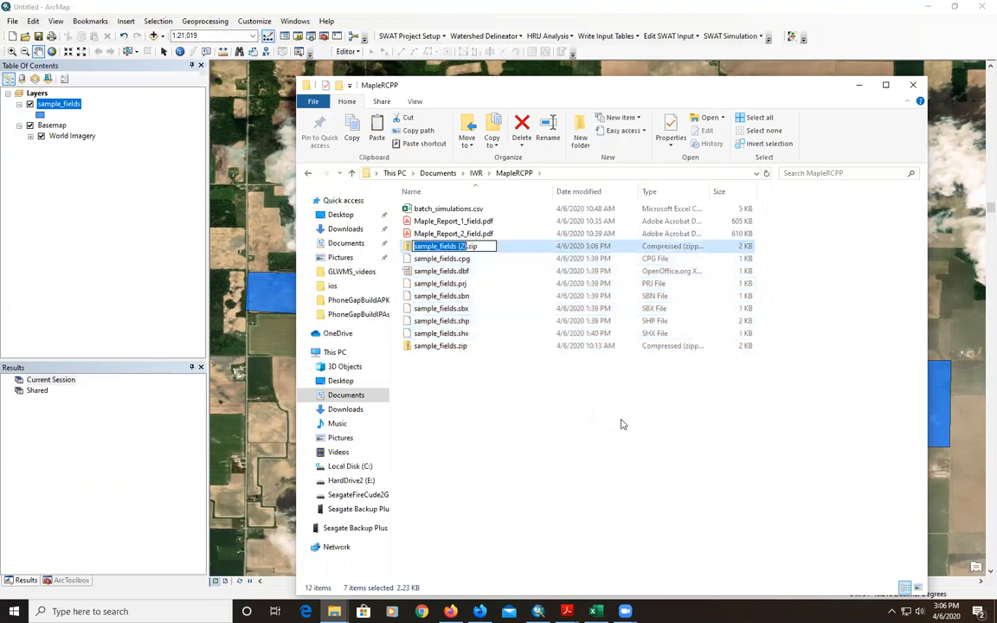
click(486, 376)
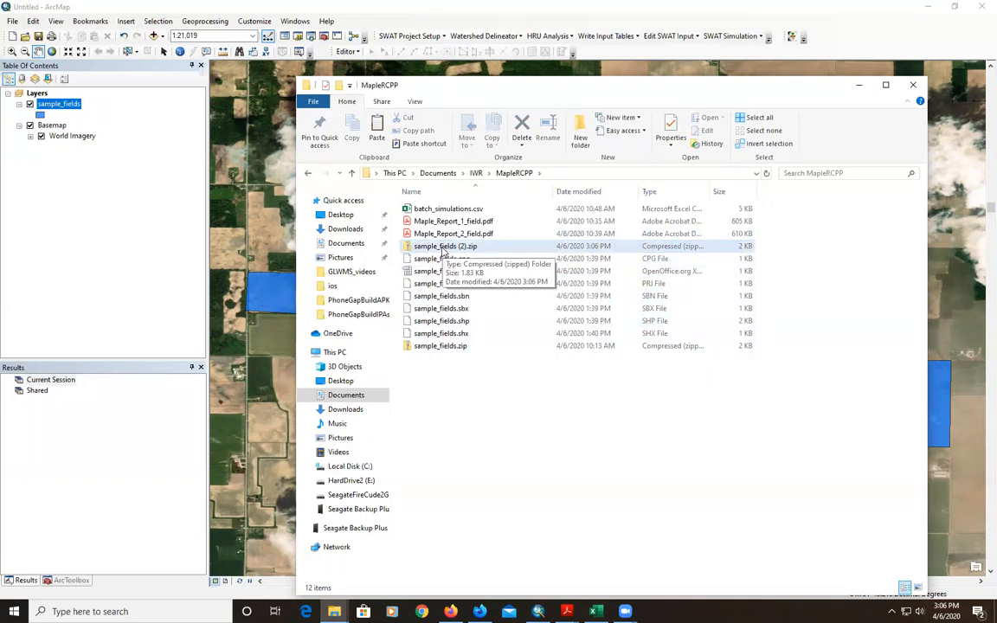
Step: Delete the duplicate archive sample_fields (2).zip from the MapleRCPP folder
click(443, 250)
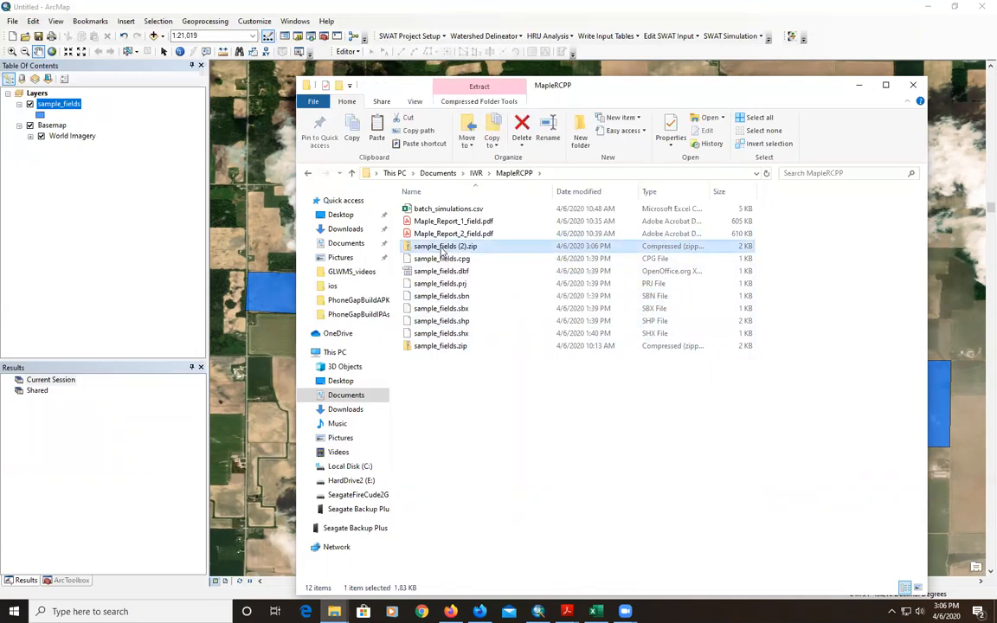
key(Delete)
click(492, 319)
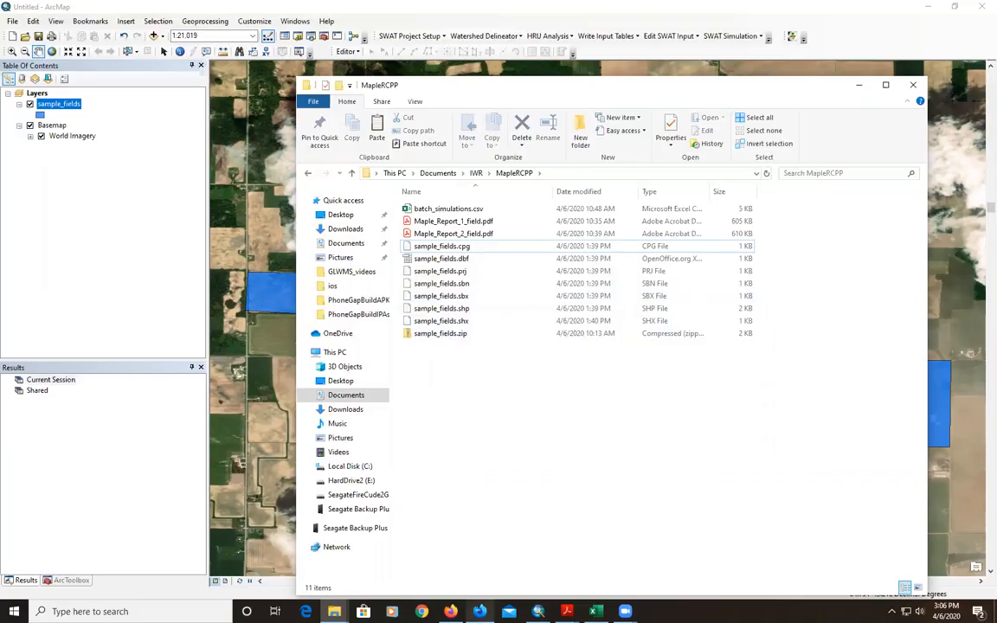
Step: Switch to the Maple River watershed site in Firefox and start the wizard for uploading fields
click(479, 611)
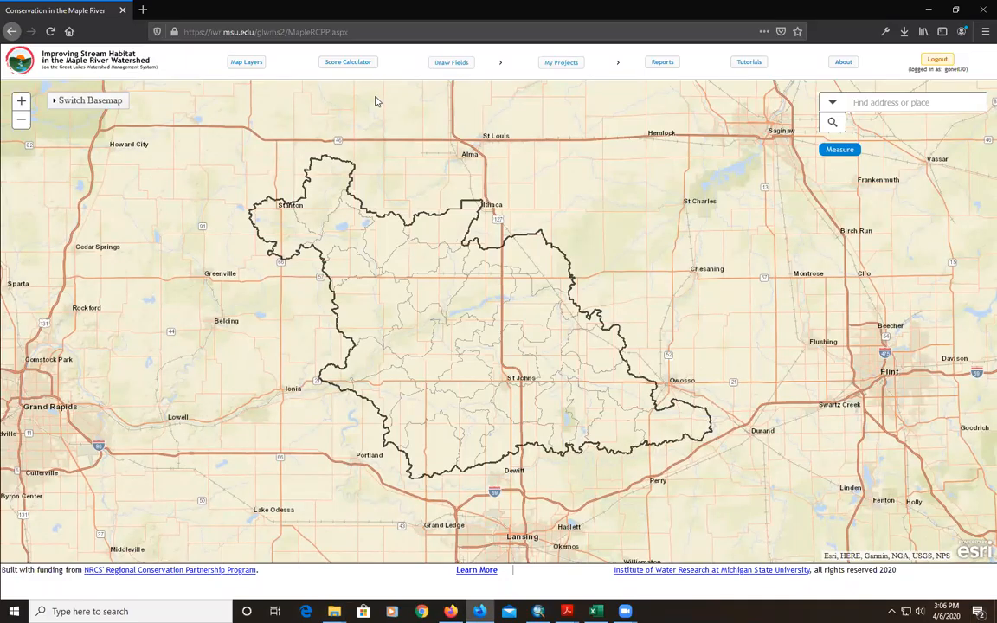
mouse_move(448, 71)
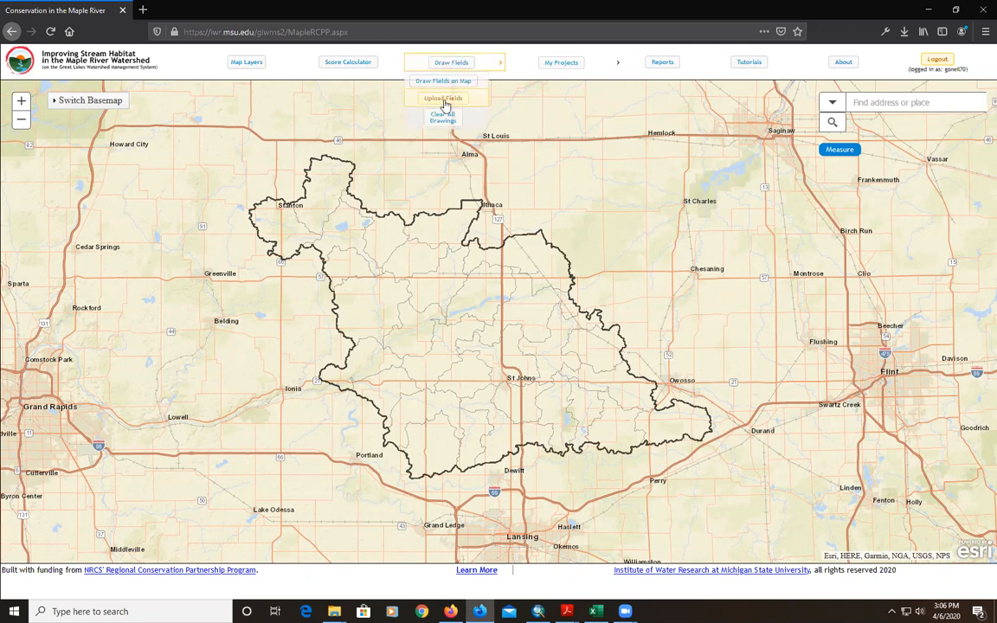
click(443, 99)
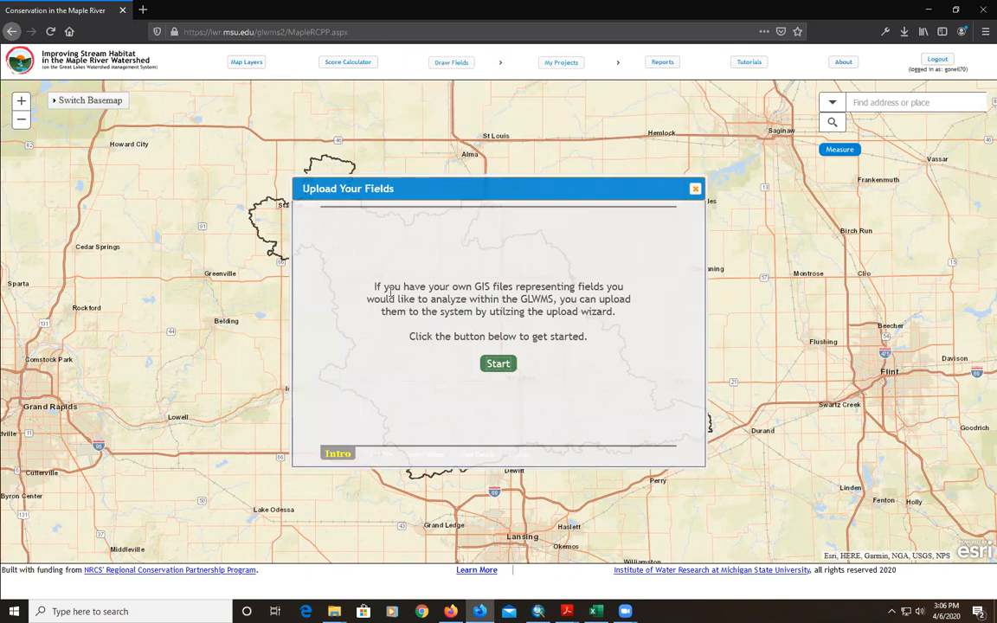
click(500, 363)
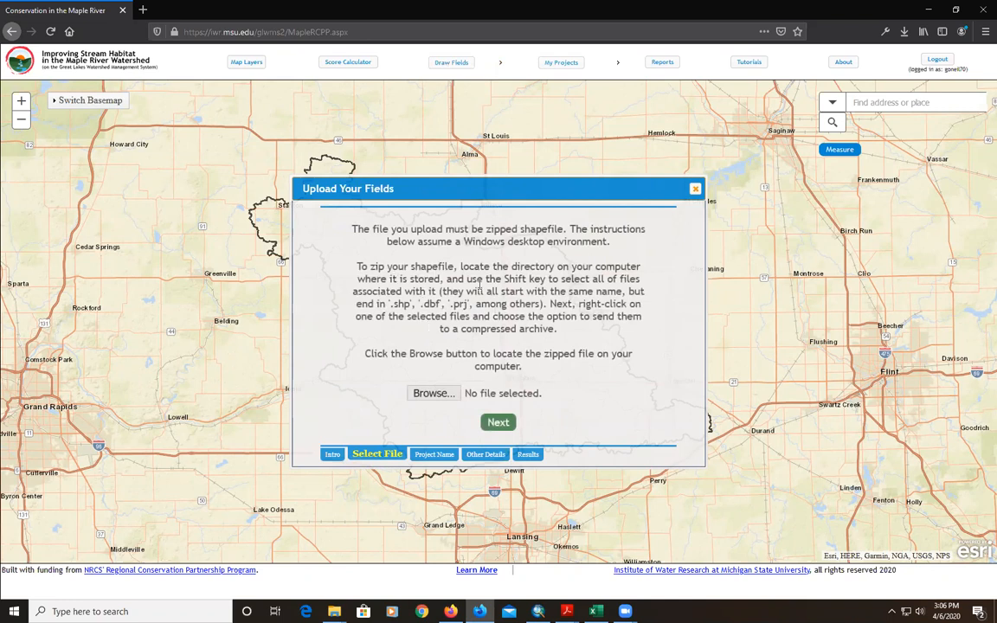
Step: Load sample_fields.zip from the MapleRCPP folder as the shapefile and continue to the project naming stage
click(436, 395)
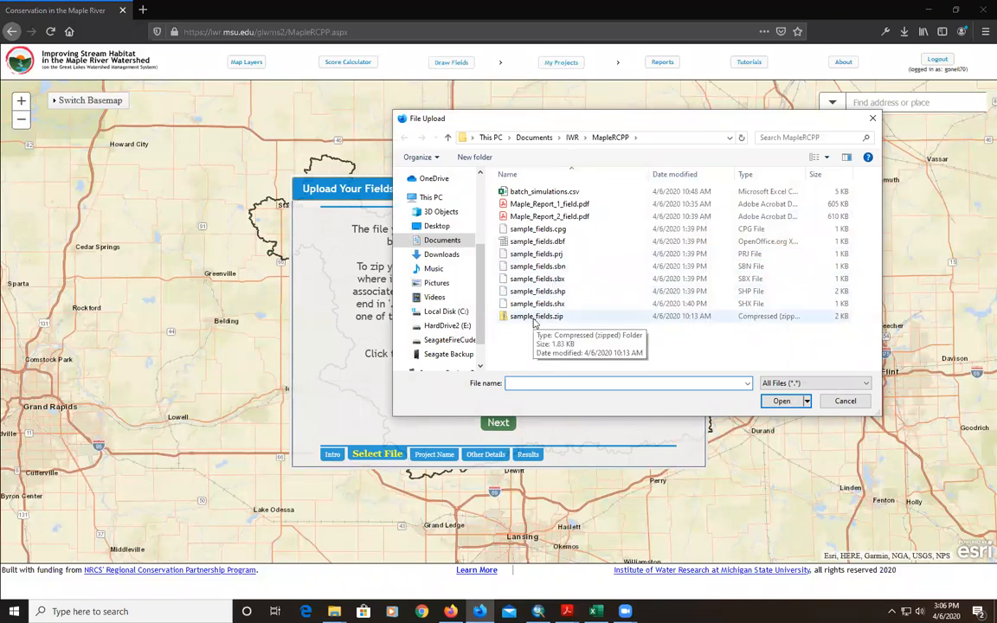
click(535, 317)
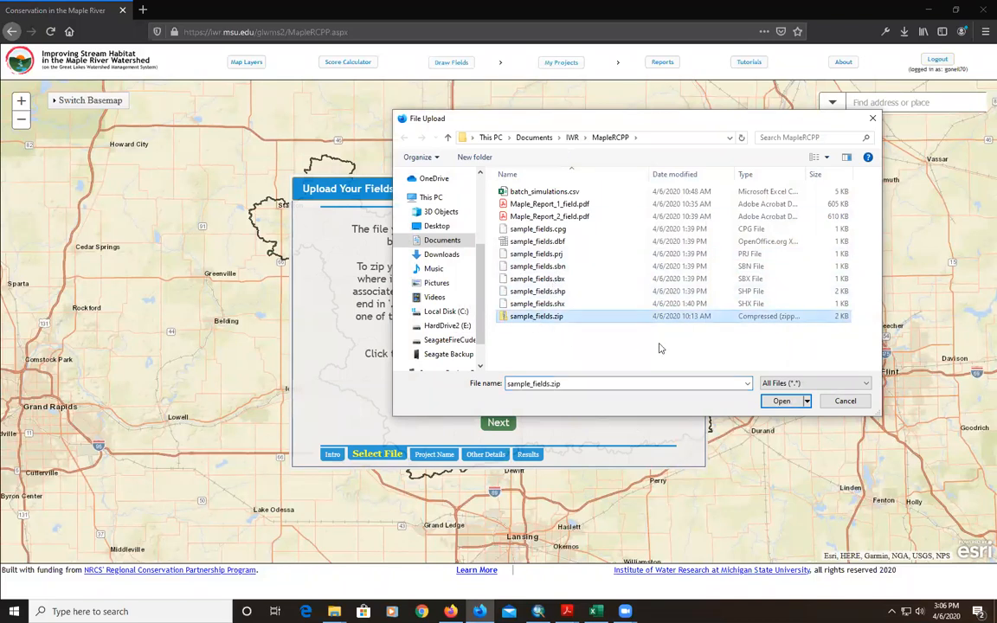
click(782, 401)
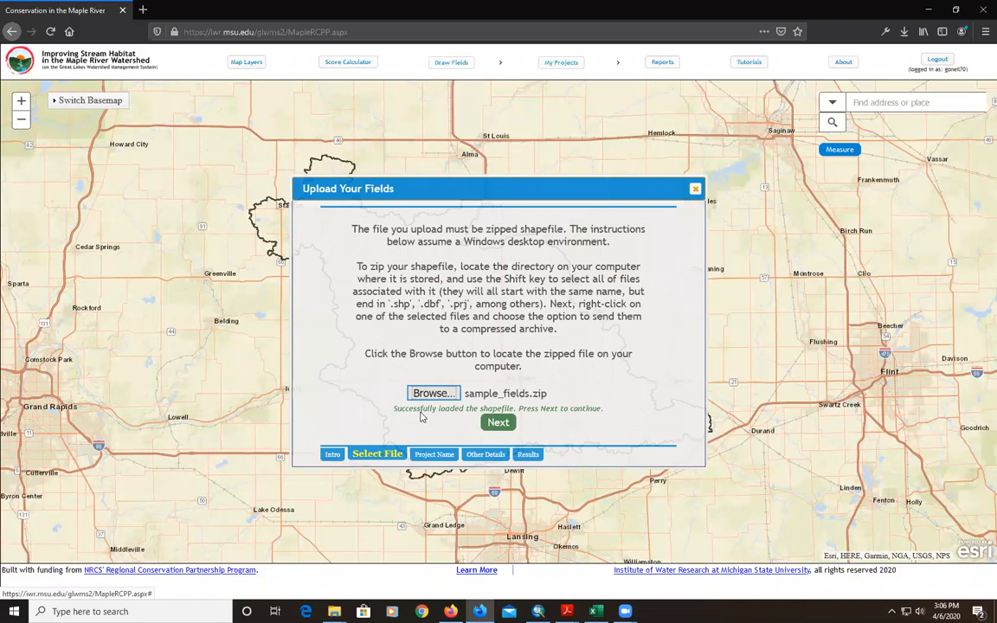
click(501, 424)
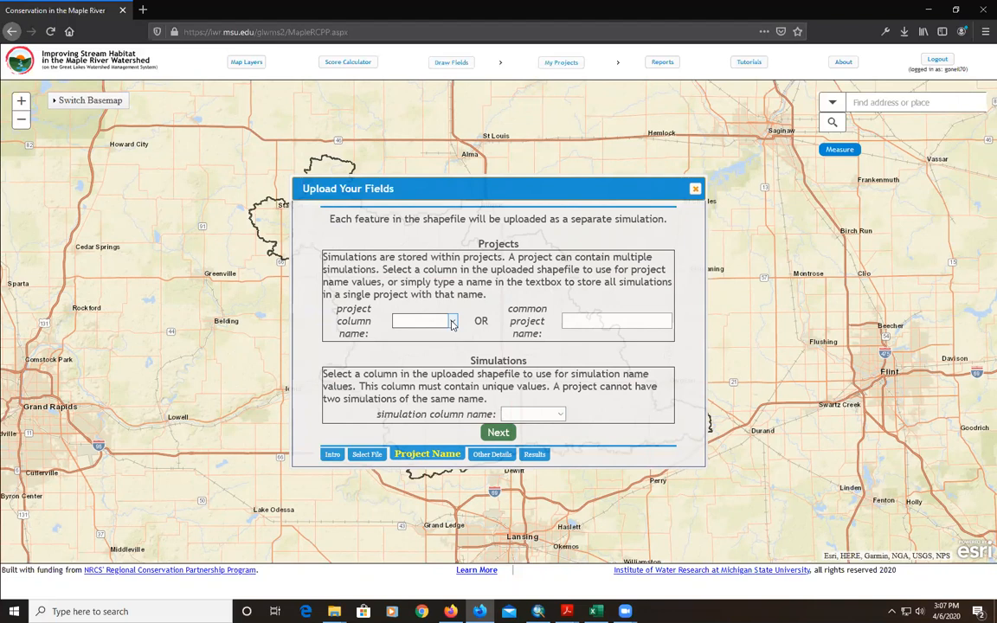
Step: Set the common project name to Shapefile Upload, use the FieldName column for simulation names, and continue
click(591, 322)
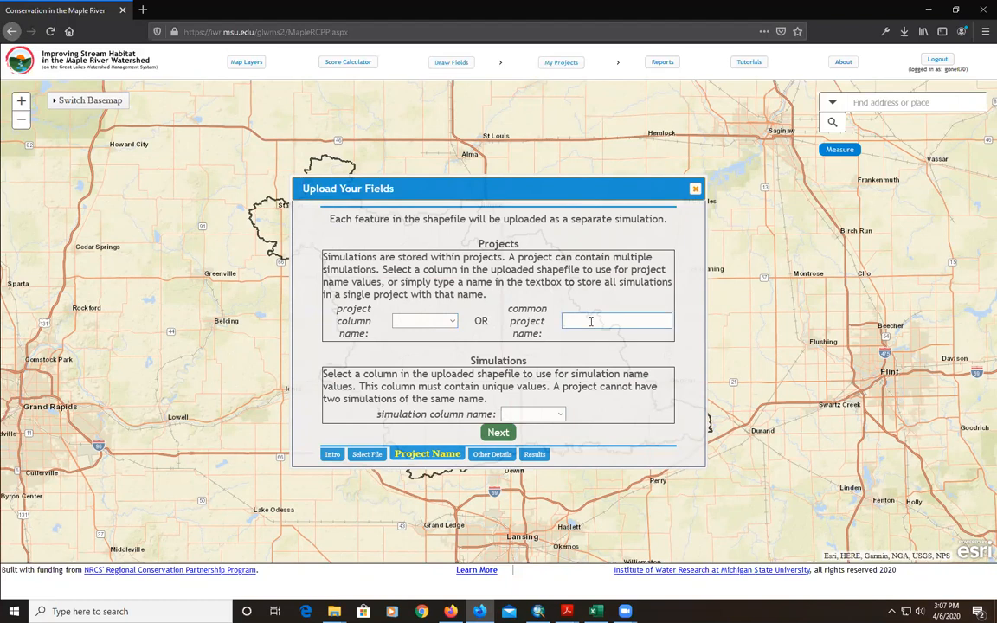
text(Shapefile Up;load)
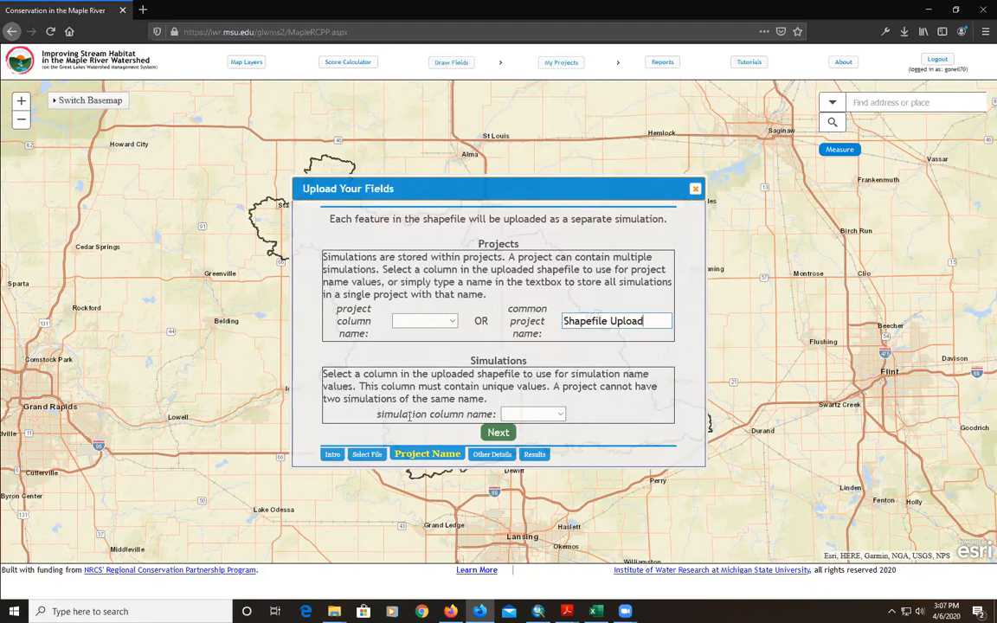
click(561, 417)
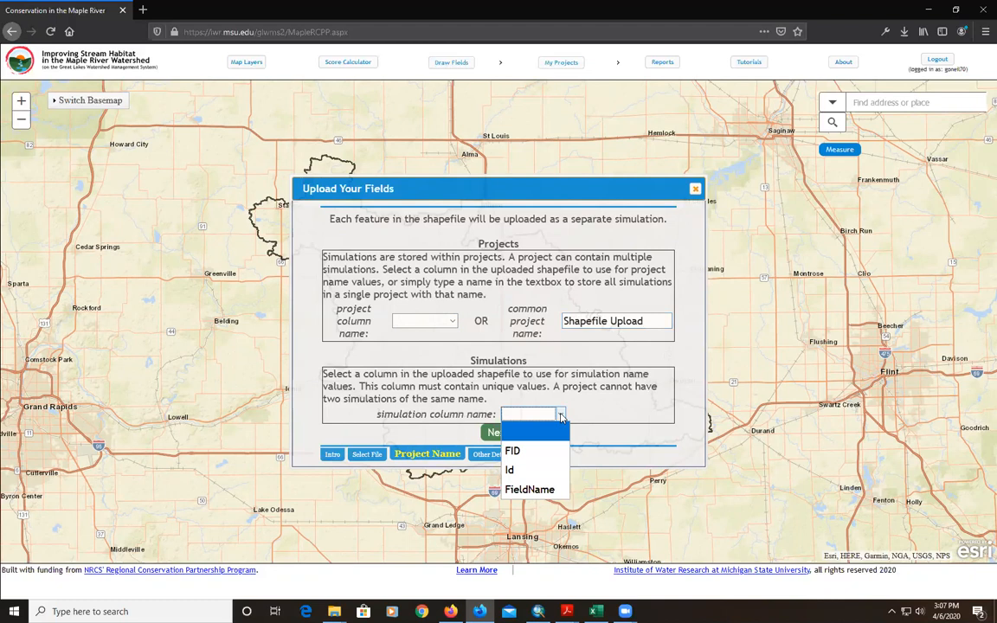
click(525, 490)
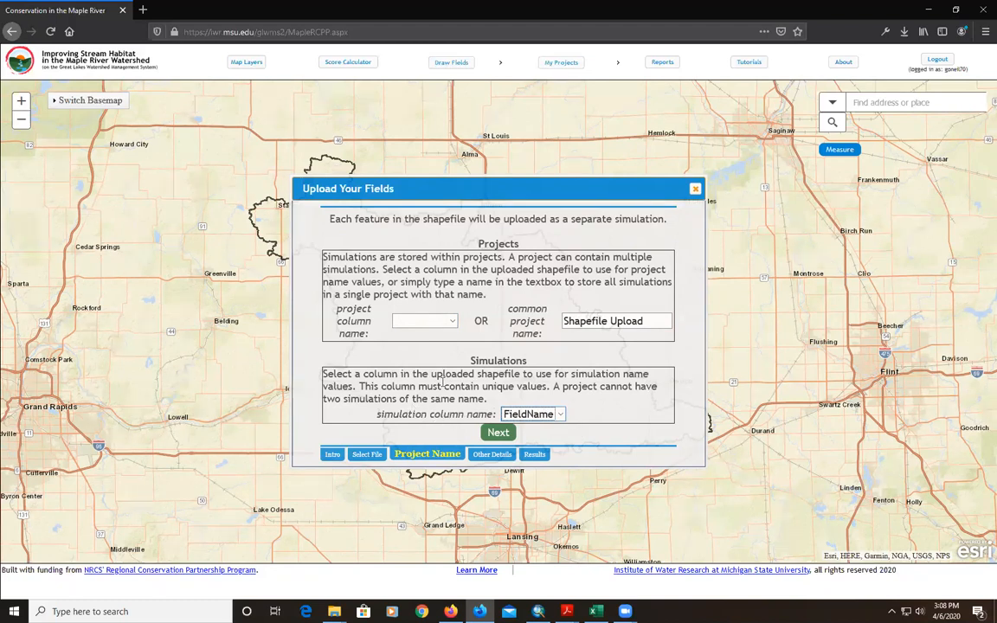
click(500, 434)
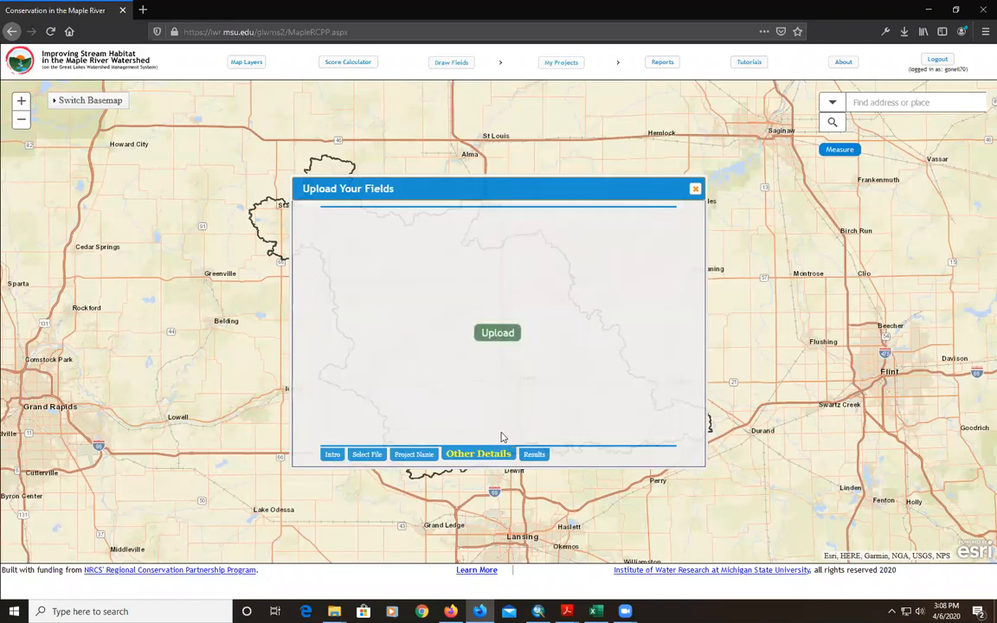
Step: Upload the fields, close the wizard, and open the list of saved projects for loading or editing
click(497, 334)
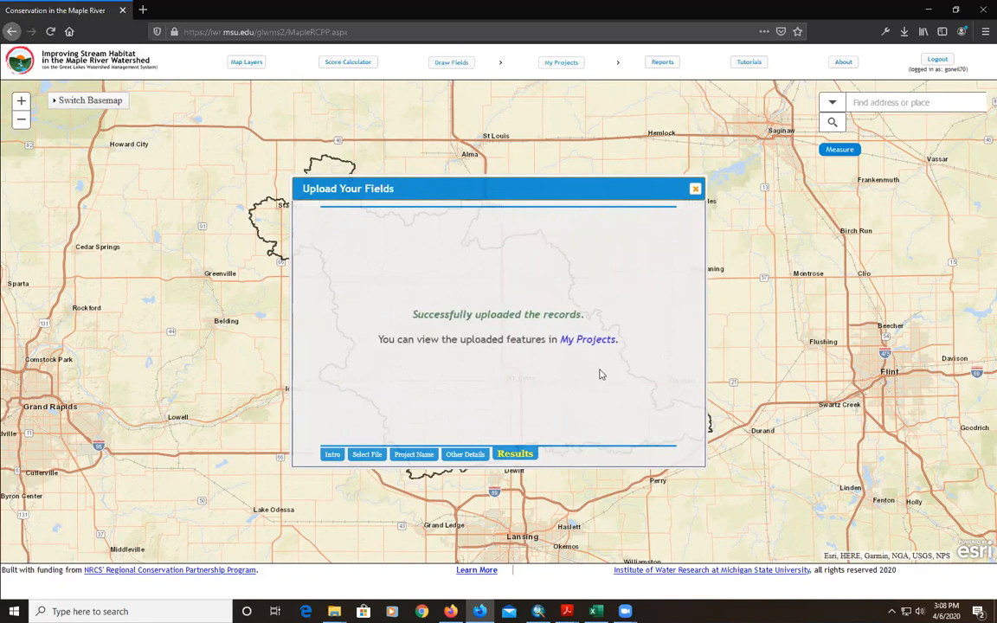
click(695, 189)
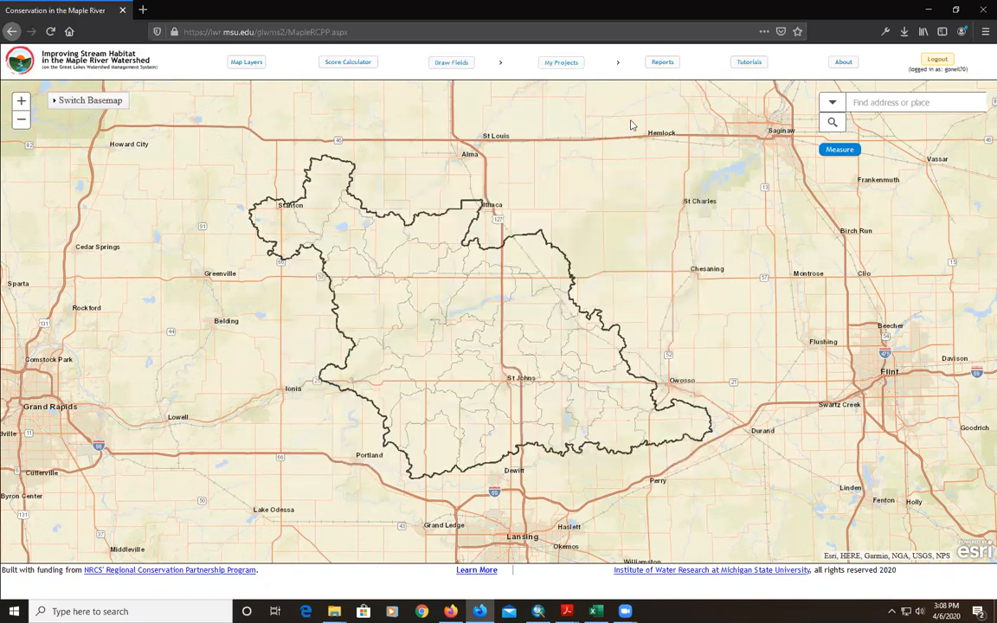
click(580, 67)
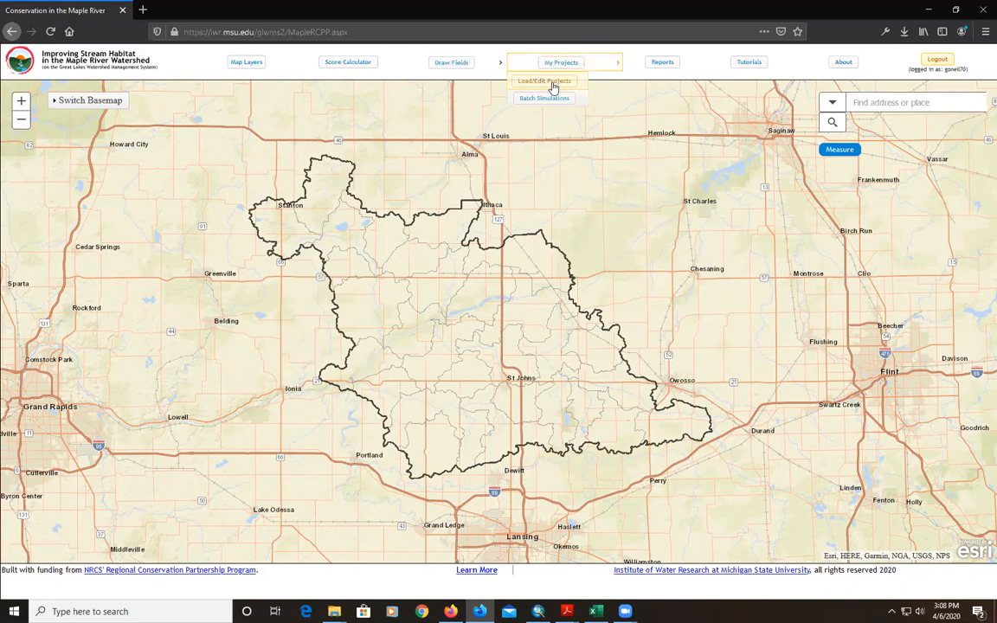
click(553, 87)
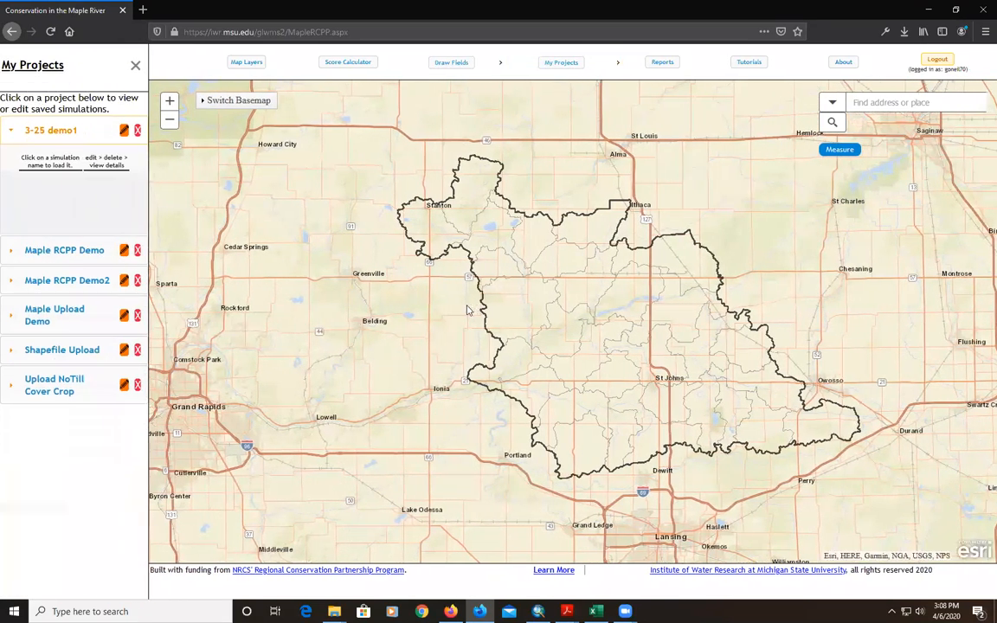
Step: Expand the Shapefile Upload project, load Field 1 on the map, and switch the basemap to Imagery
click(12, 355)
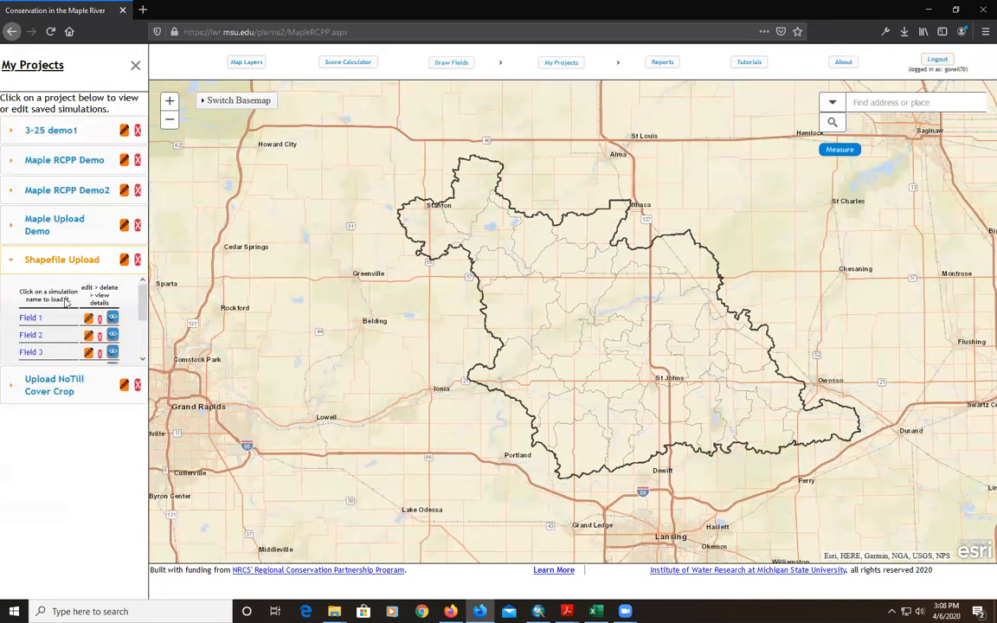
mouse_move(143, 298)
mouse_down()
mouse_move(139, 340)
mouse_move(136, 287)
mouse_up()
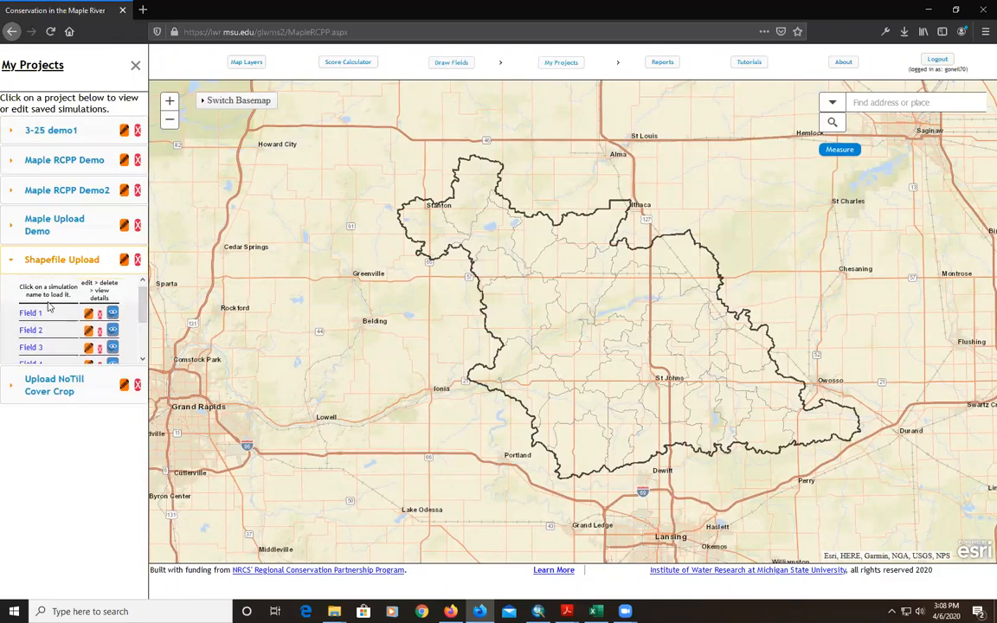
click(36, 316)
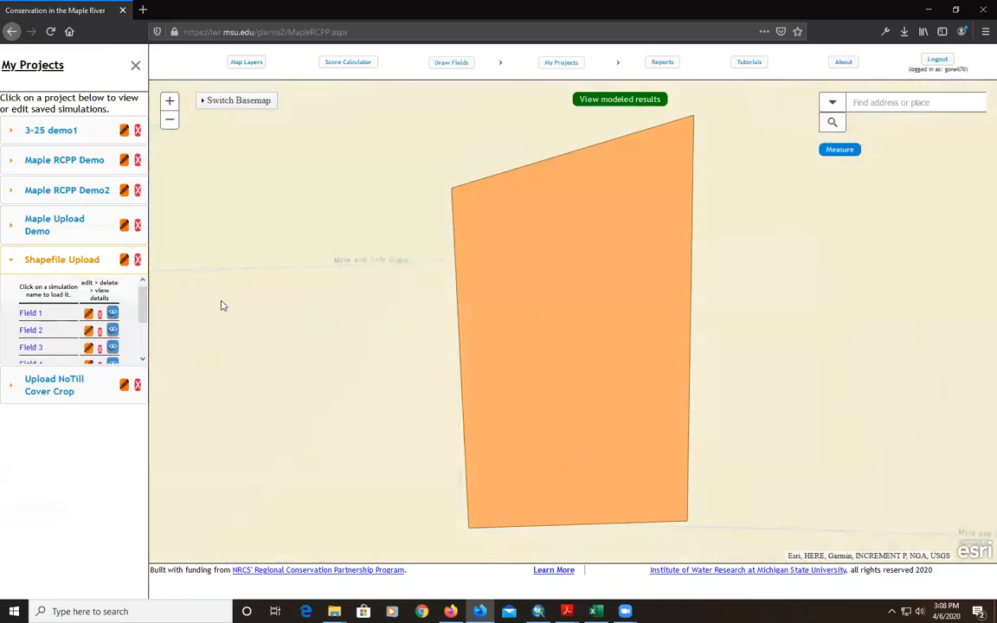
click(227, 102)
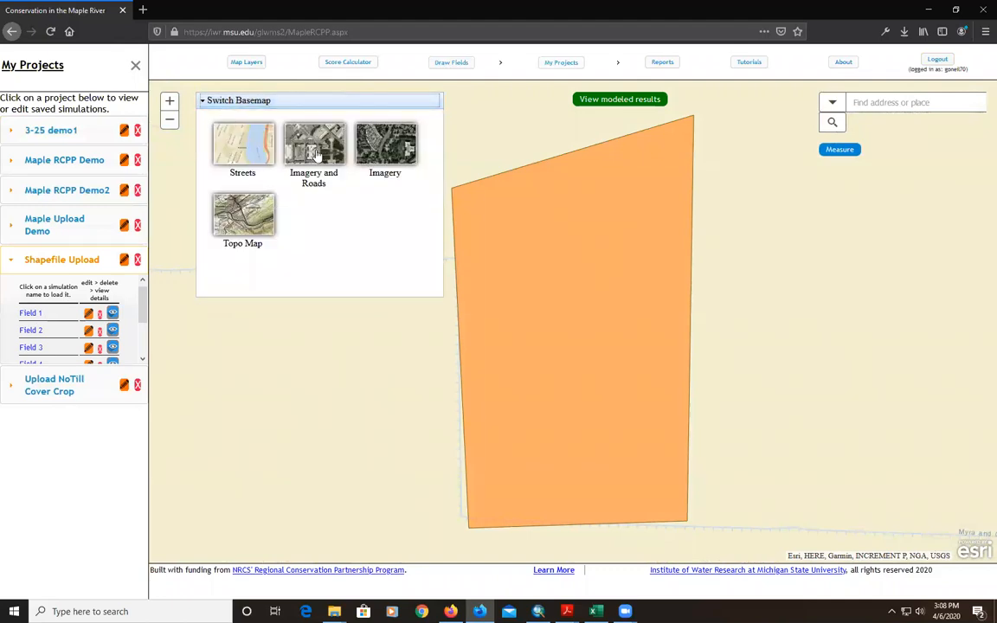
click(378, 161)
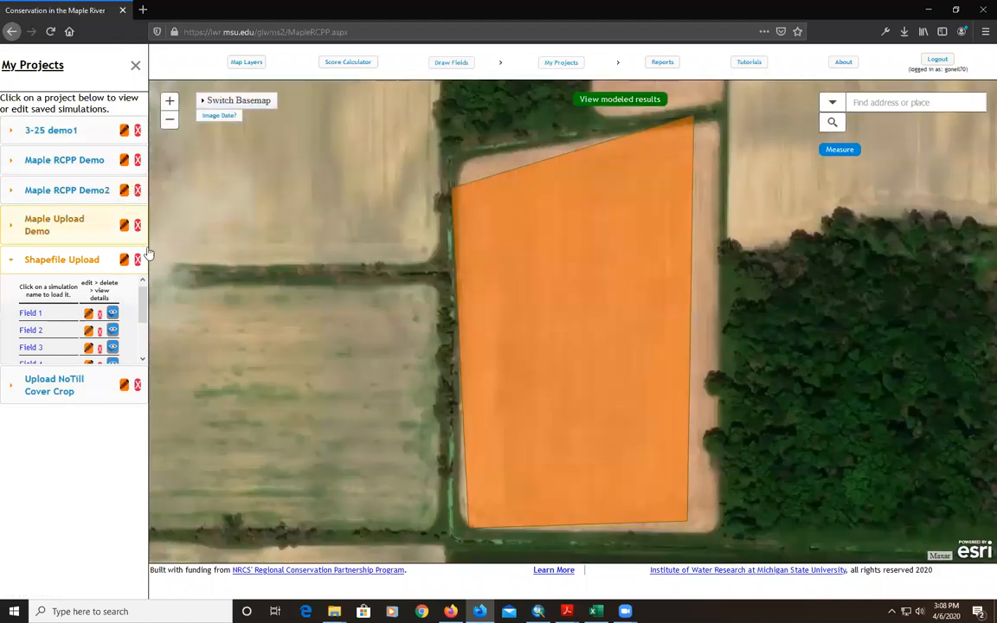
Step: View Field 2, Field 3 and Field 4 of the Shapefile Upload project on the map in turn
click(28, 332)
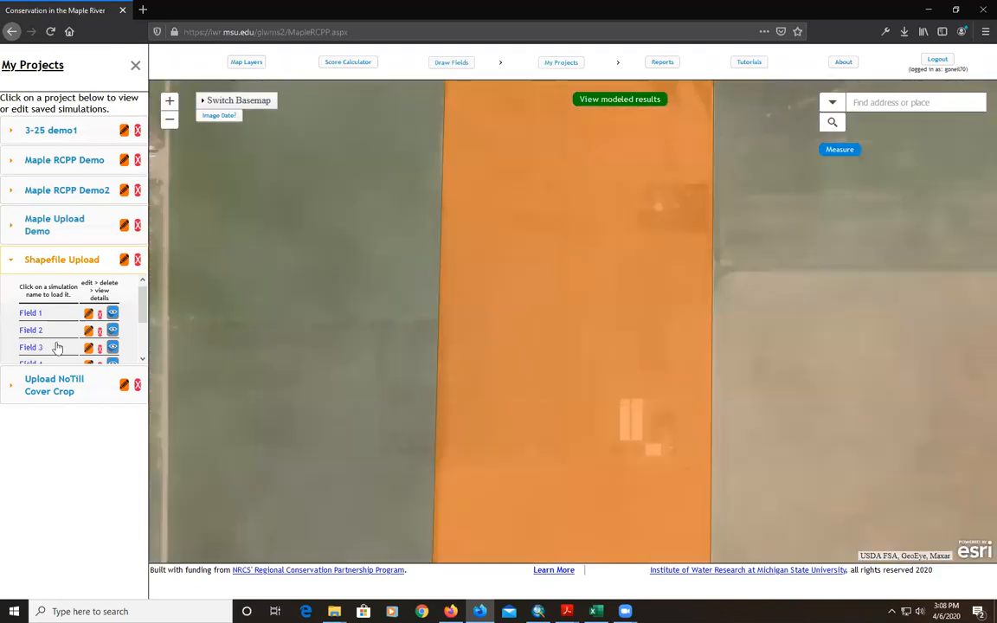
scroll(130, 295, down, 2)
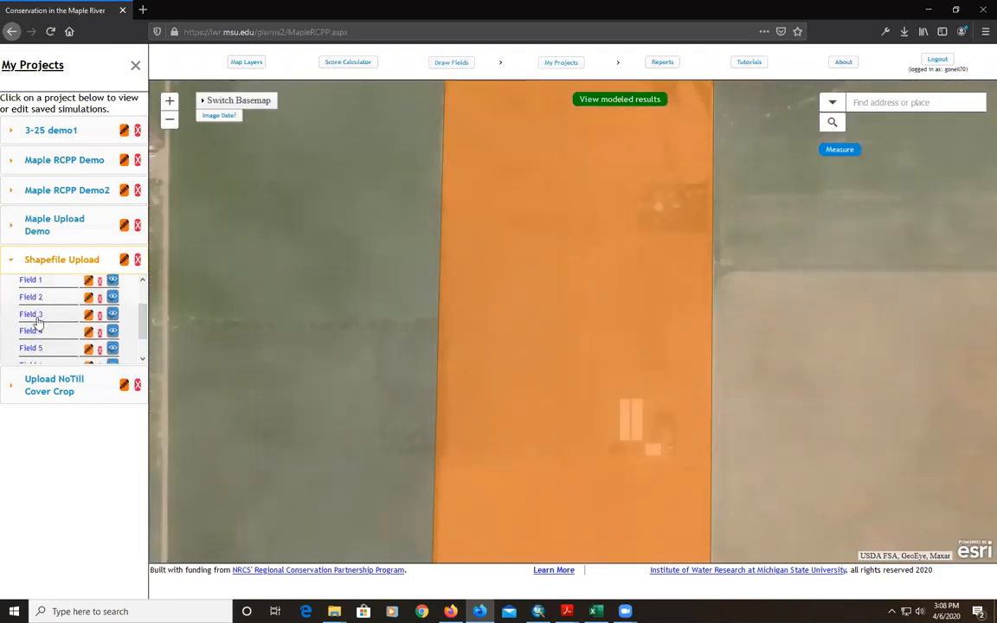
click(37, 318)
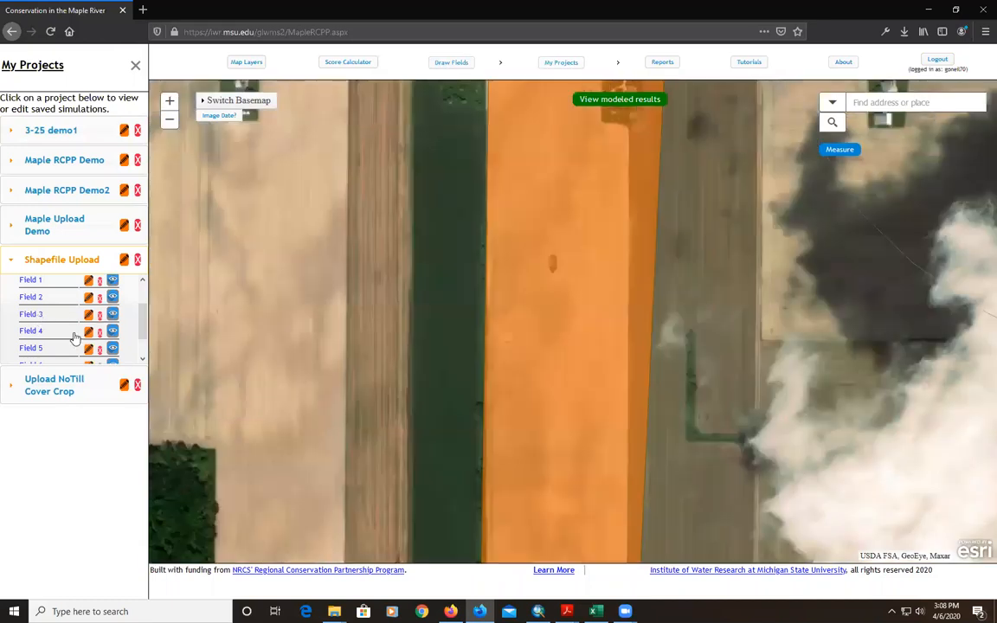
click(31, 332)
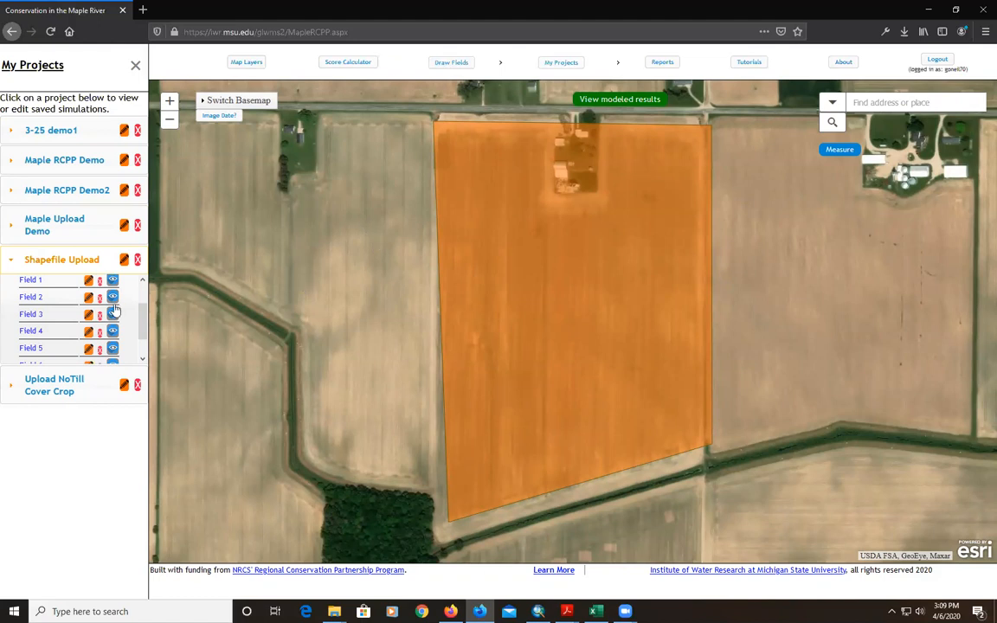
mouse_move(141, 311)
mouse_down()
mouse_move(143, 339)
mouse_move(127, 277)
mouse_move(147, 295)
mouse_up()
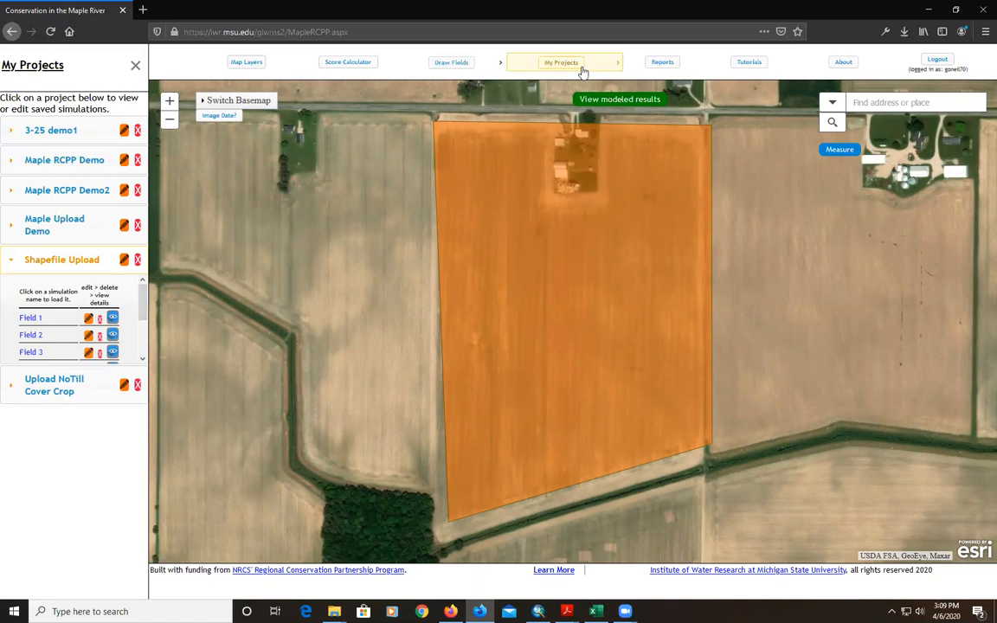
Step: Begin the batch simulations wizard and filter the saved simulations by the Shapefile Upload project
mouse_move(578, 73)
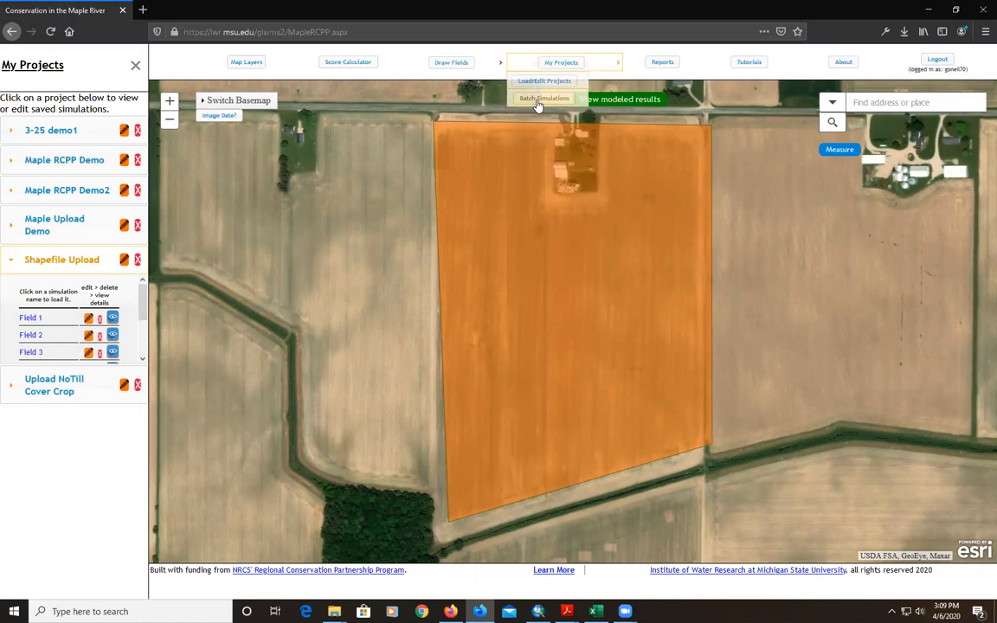
click(543, 99)
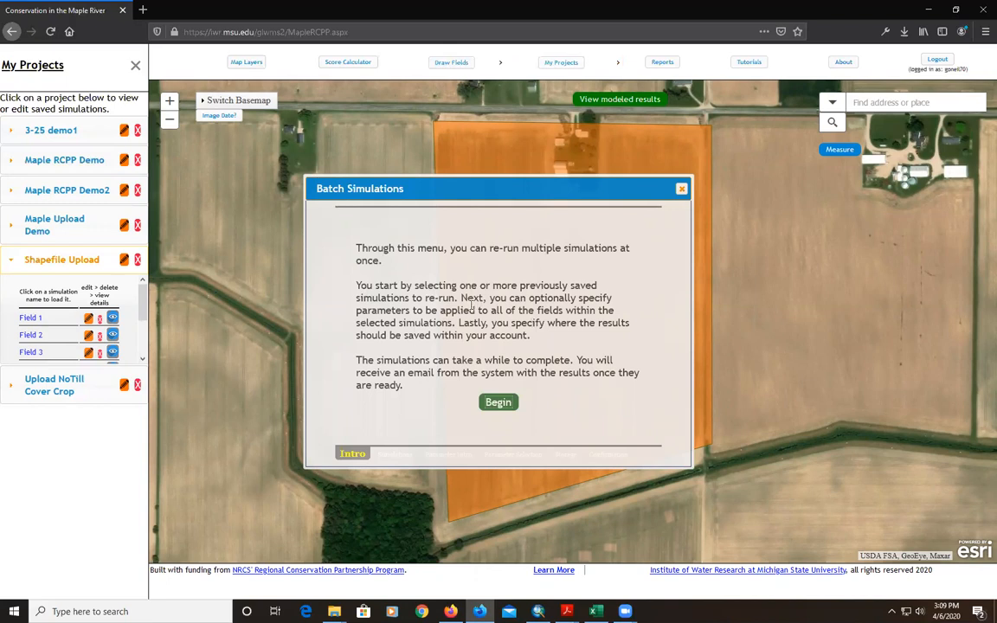
click(500, 404)
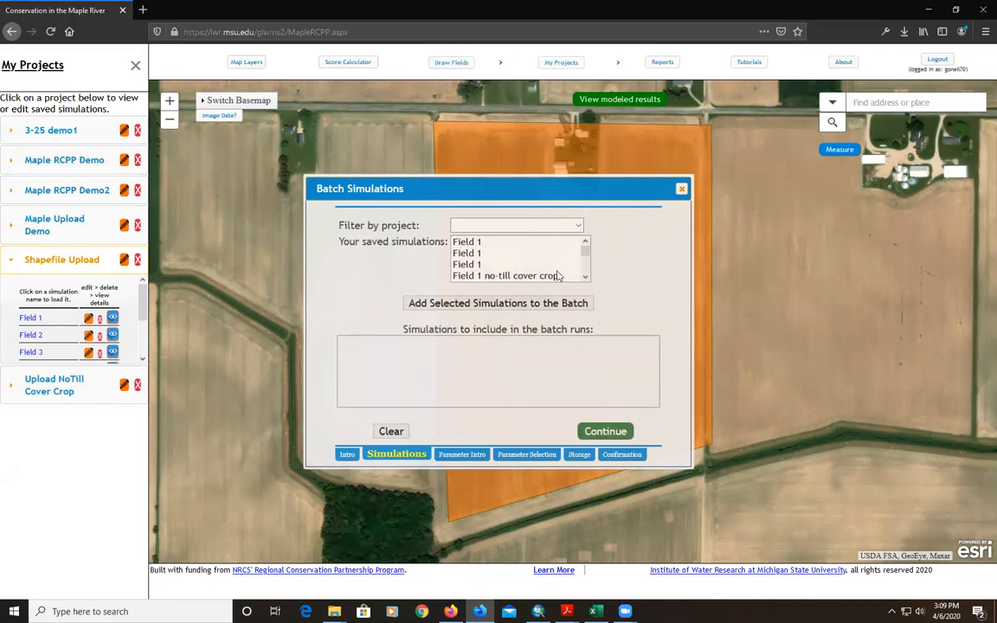
click(580, 226)
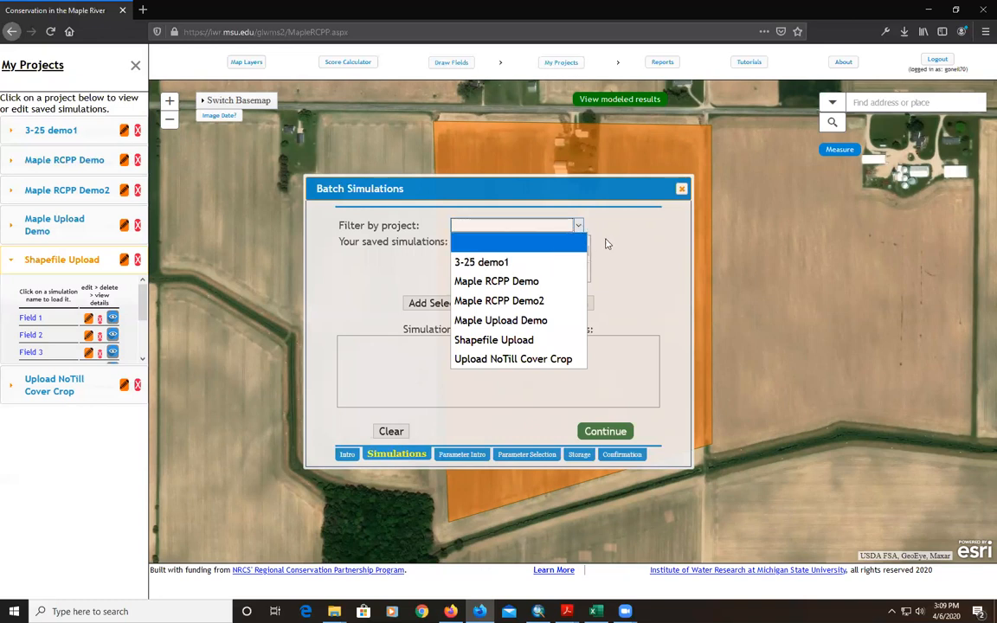
click(620, 234)
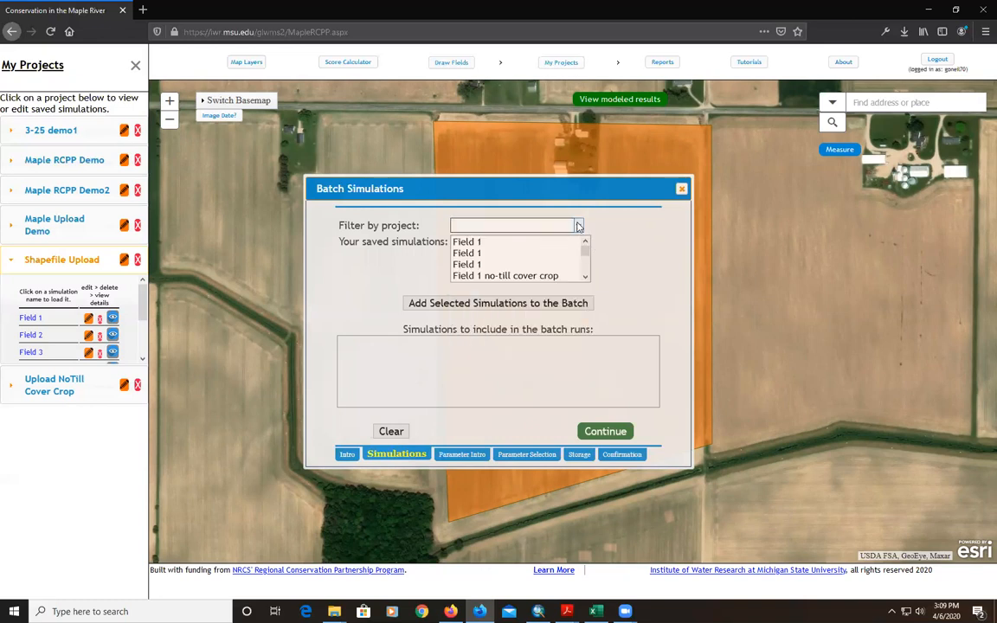
click(579, 226)
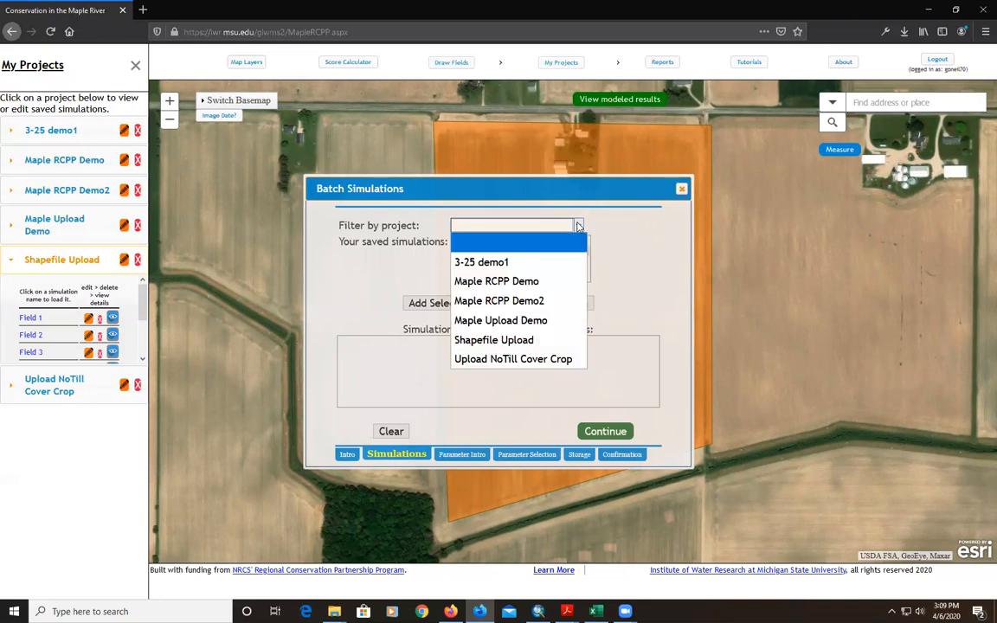
click(510, 340)
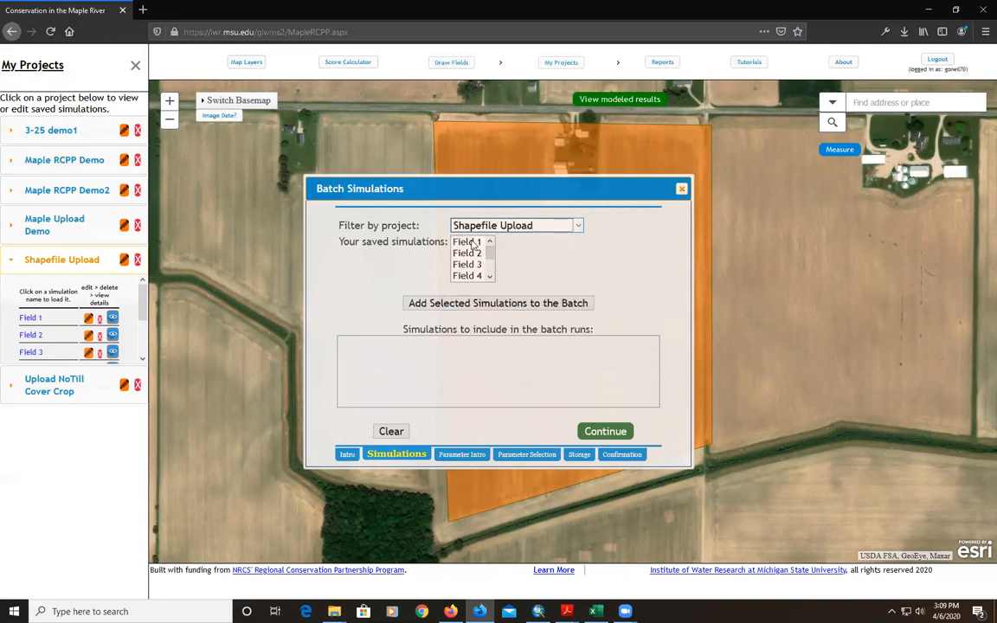
Step: Add Field 1 through Field 7 to the batch and proceed to parameter selection, accepting that drawn fields are cleared from the map
click(474, 244)
drag(490, 253, 490, 268)
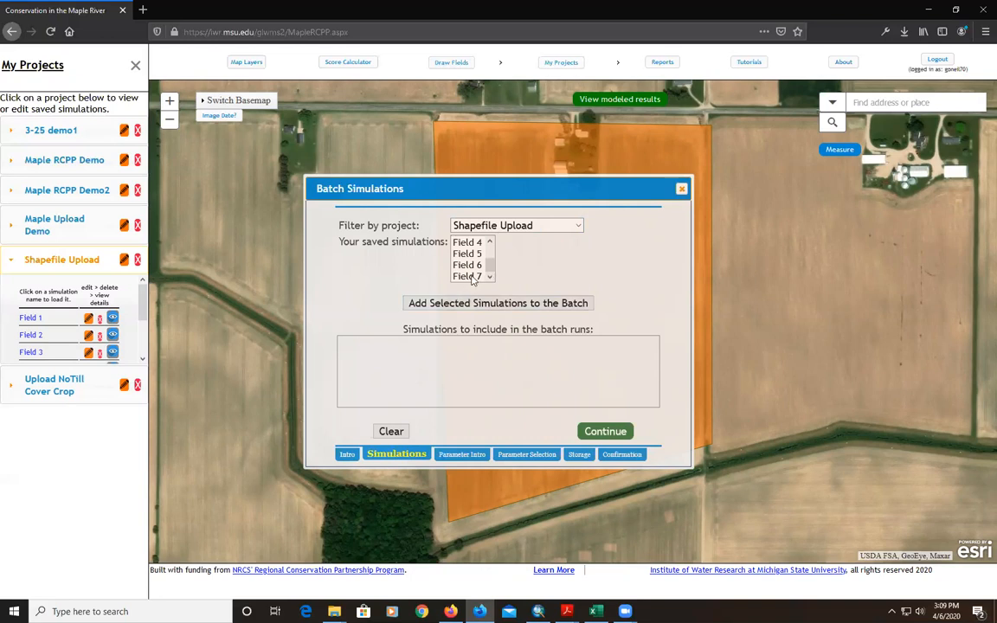
shift+click(471, 276)
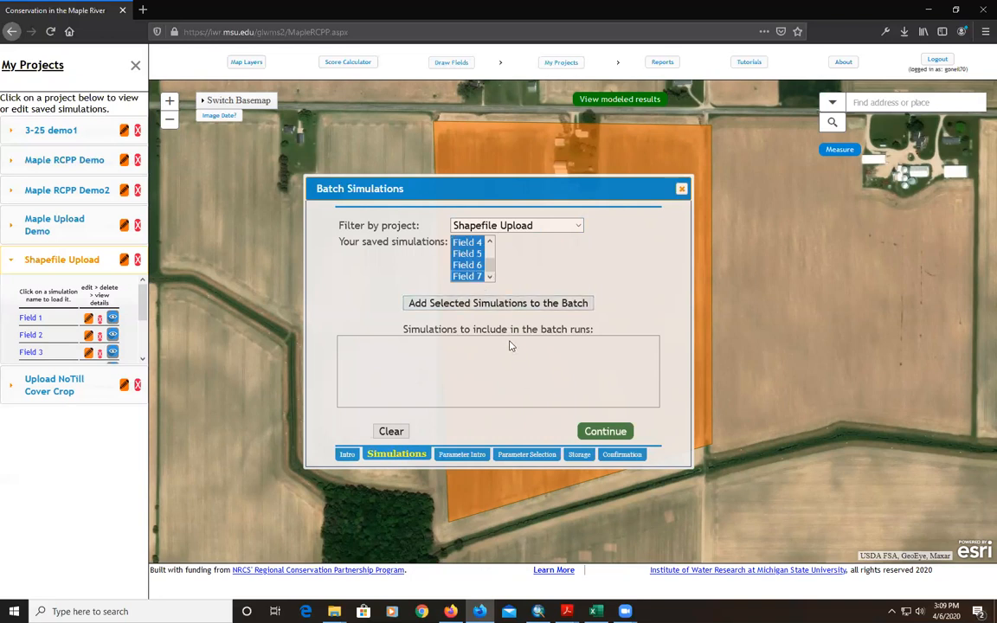
click(474, 304)
mouse_move(655, 358)
mouse_down()
mouse_move(655, 373)
mouse_move(653, 346)
mouse_up()
click(600, 433)
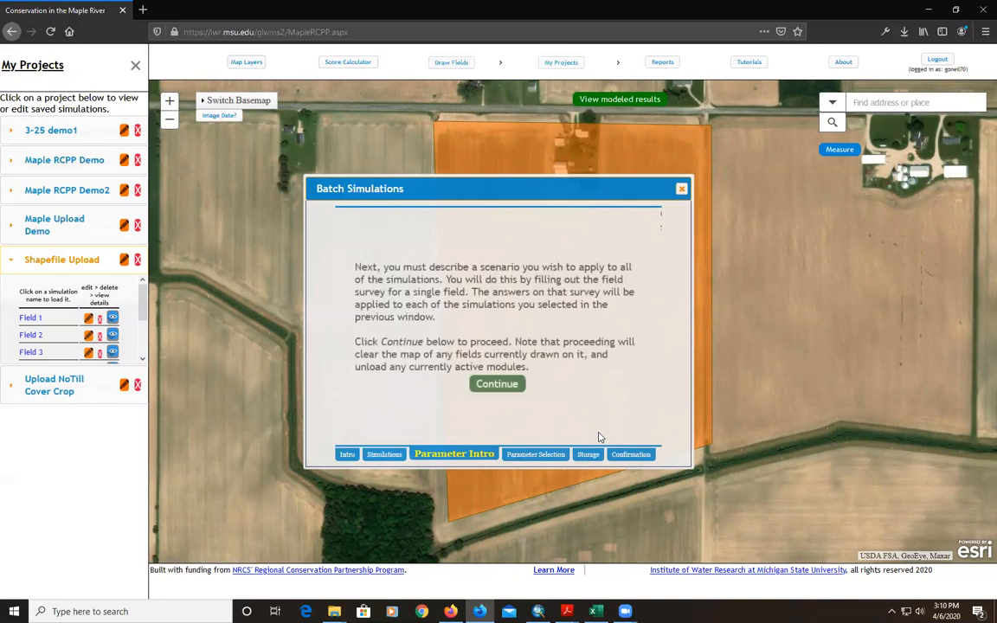
click(498, 386)
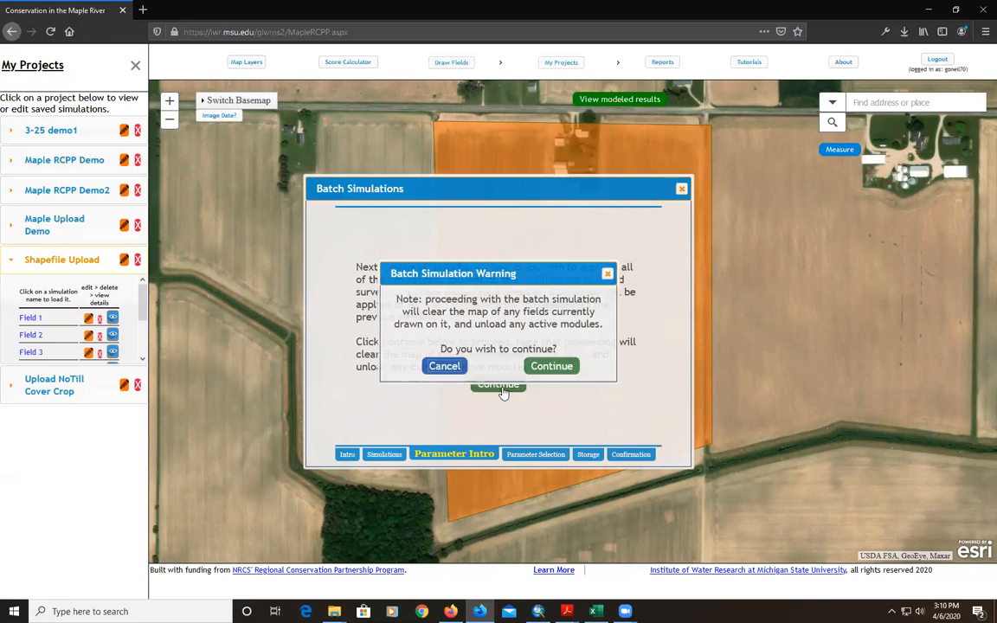
click(558, 367)
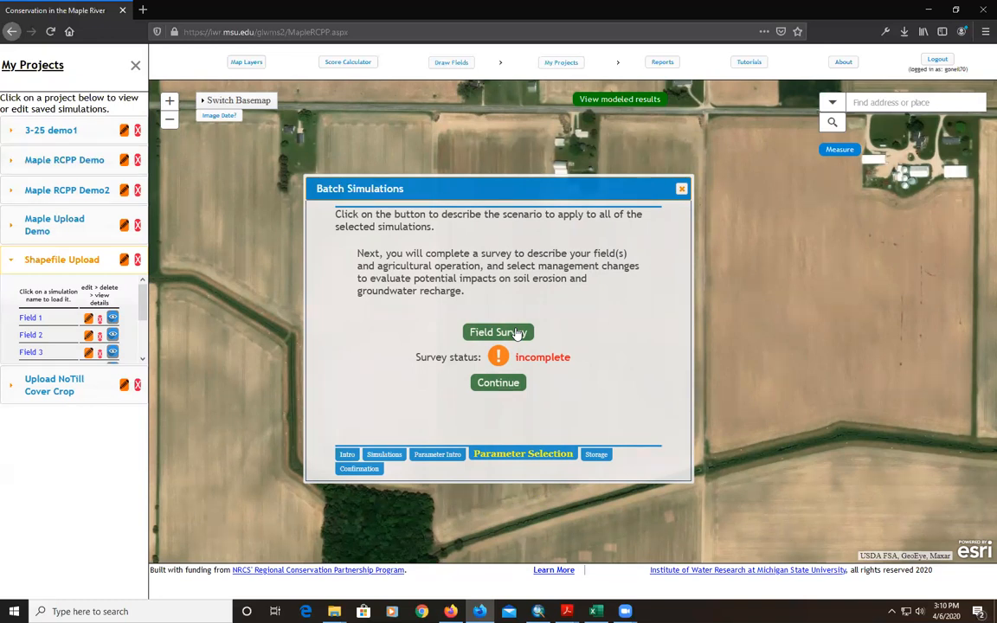
Step: In the field survey, set the current land cover to corn-soybean rotation and the proposed land cover to corn-soybean-wheat rotation
click(517, 334)
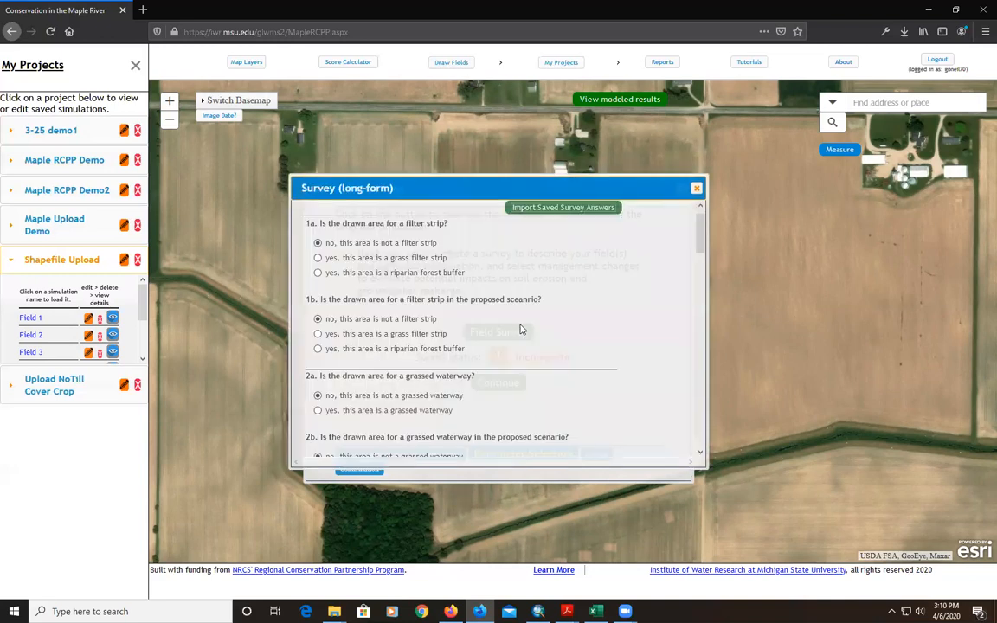
scroll(456, 345, down, 2)
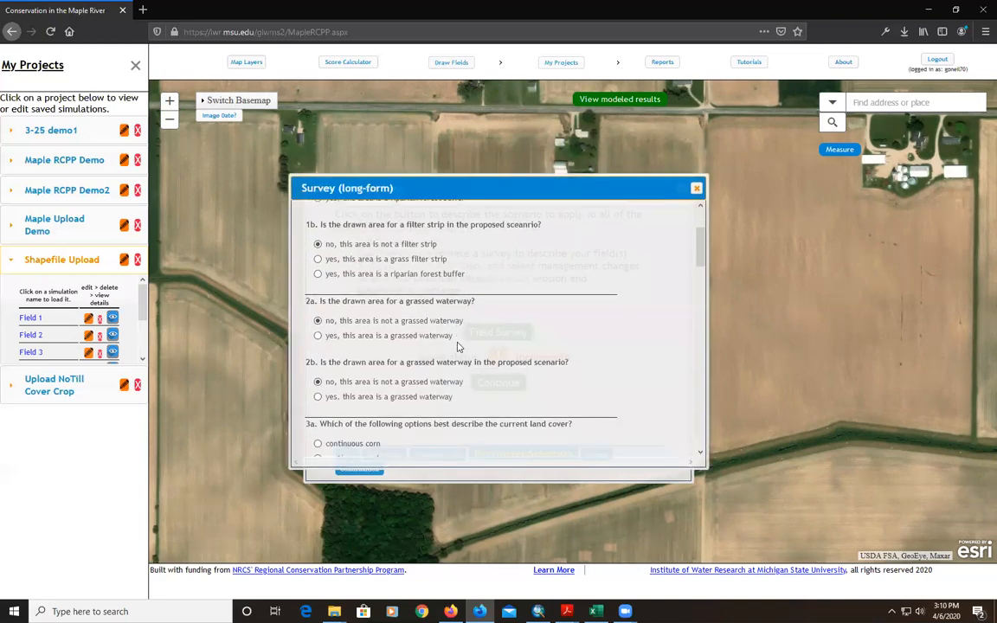
scroll(459, 347, down, 4)
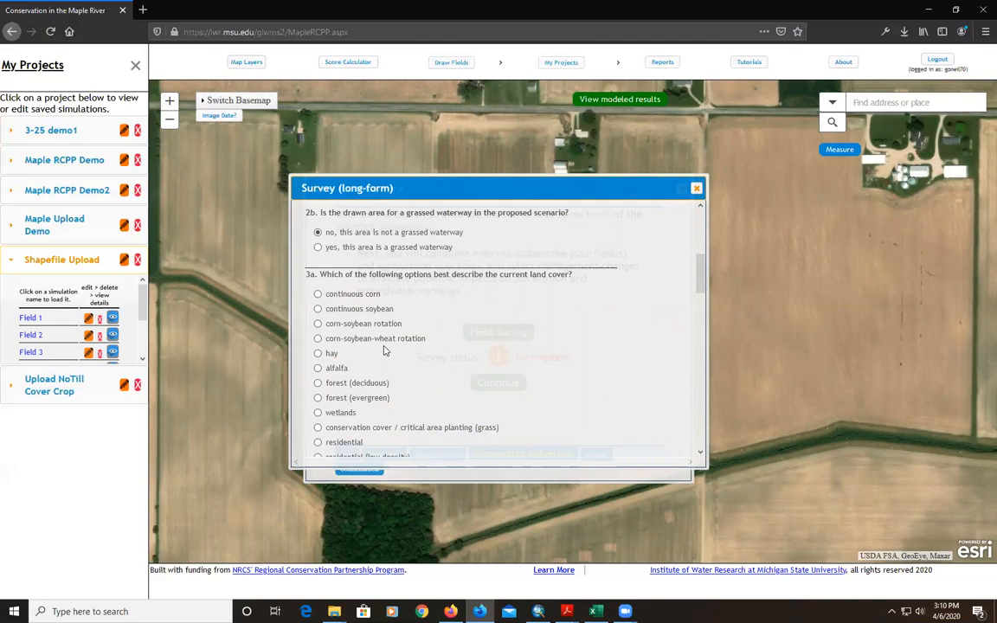
click(318, 325)
scroll(354, 329, down, 2)
scroll(381, 349, down, 4)
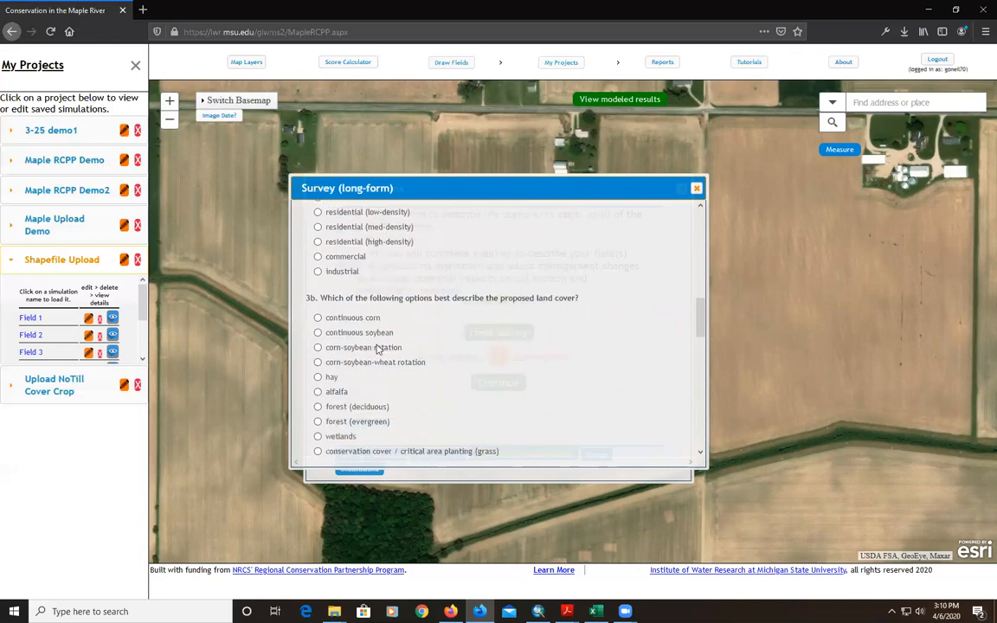
click(318, 383)
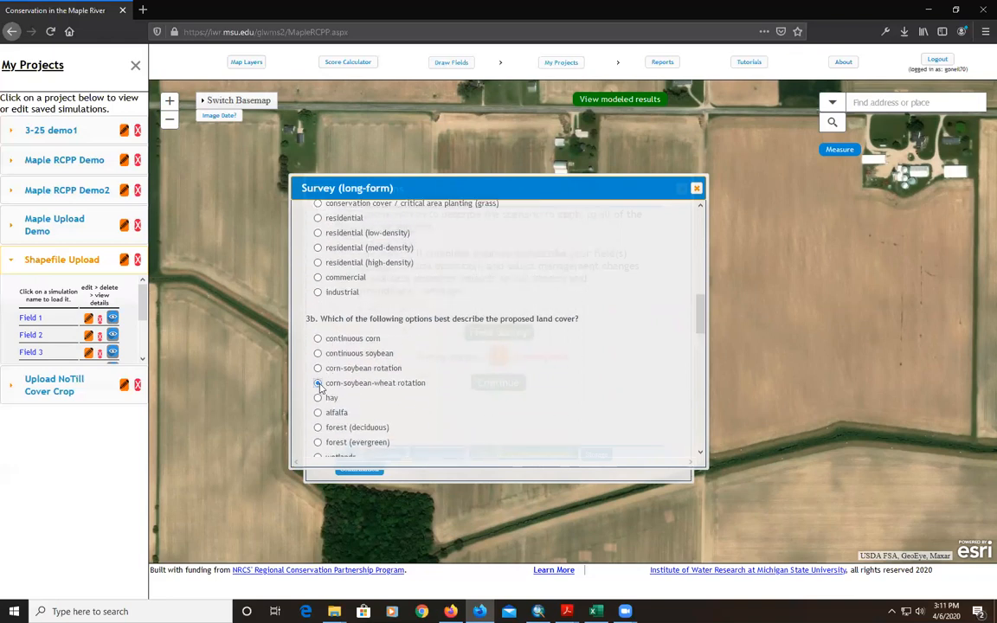
Step: Set the survey's current tillage to conventional and the proposed tillage to no-till
scroll(321, 381, down, 10)
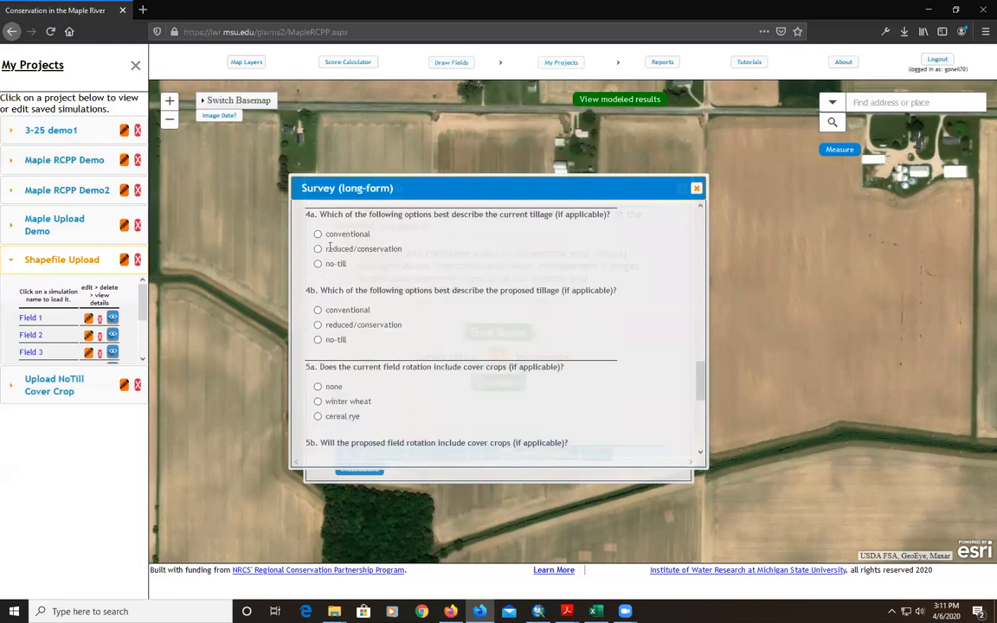
click(318, 236)
click(317, 341)
Step: Set current cover crops to none and proposed cover crops to winter wheat, and submit the survey
scroll(319, 342, down, 4)
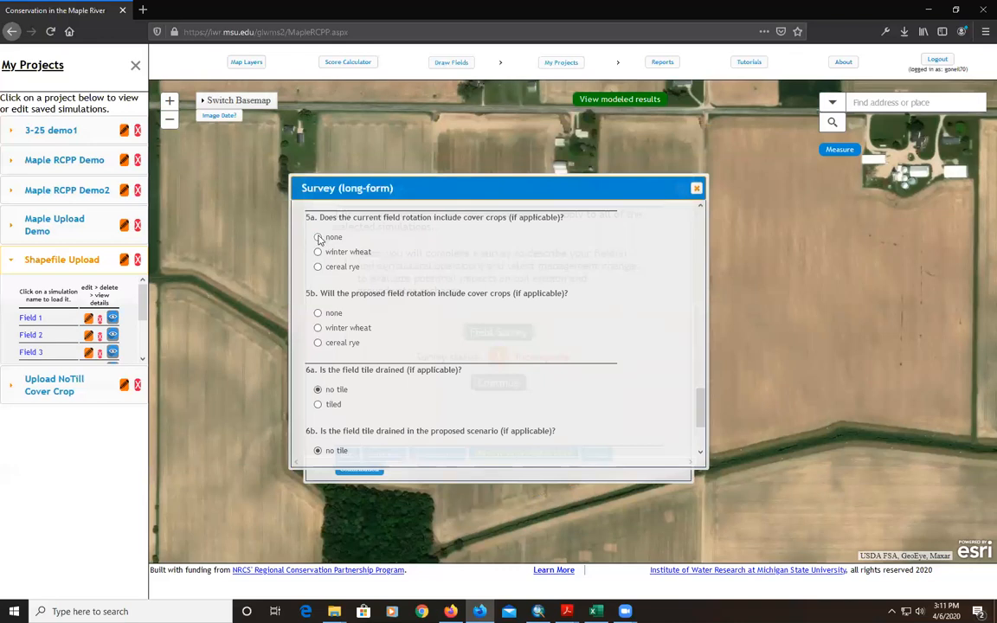
click(318, 237)
click(318, 329)
scroll(424, 341, down, 3)
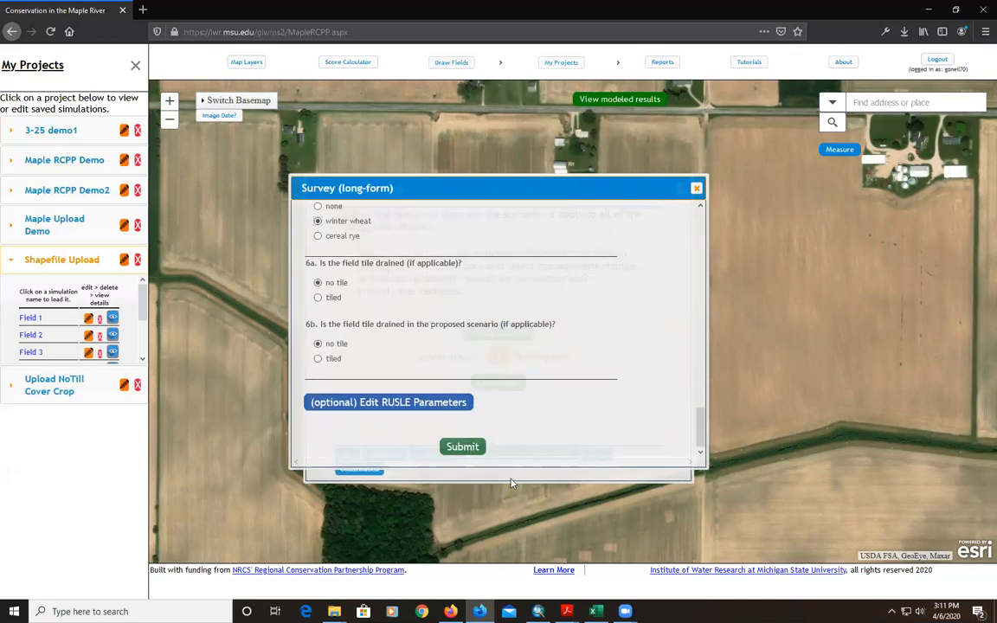
click(462, 447)
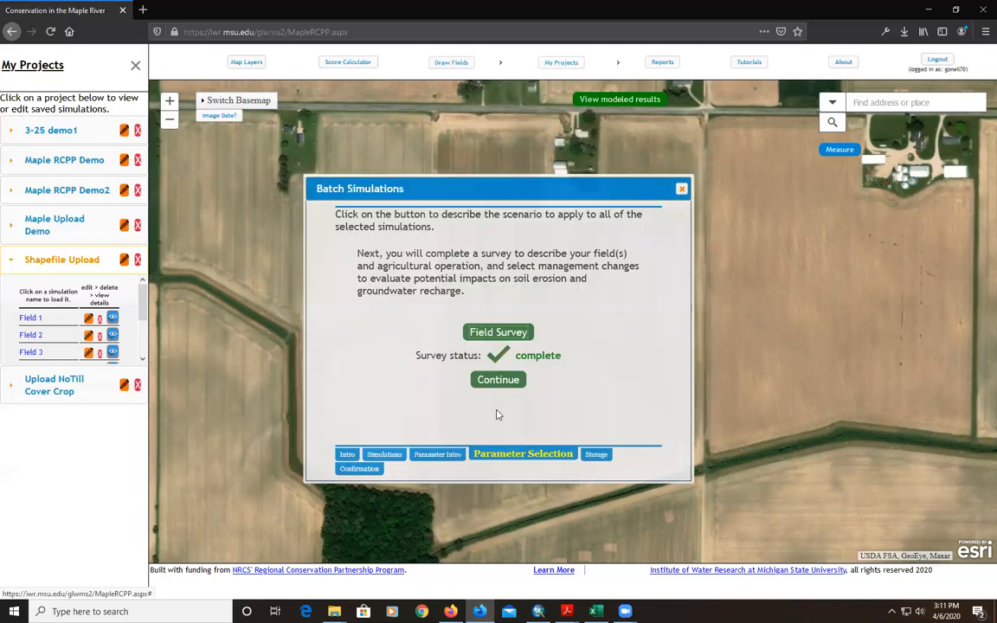
Step: Choose to store the batch results in a new project named Shapefile Upload Batch and continue to the confirmation stage
click(507, 385)
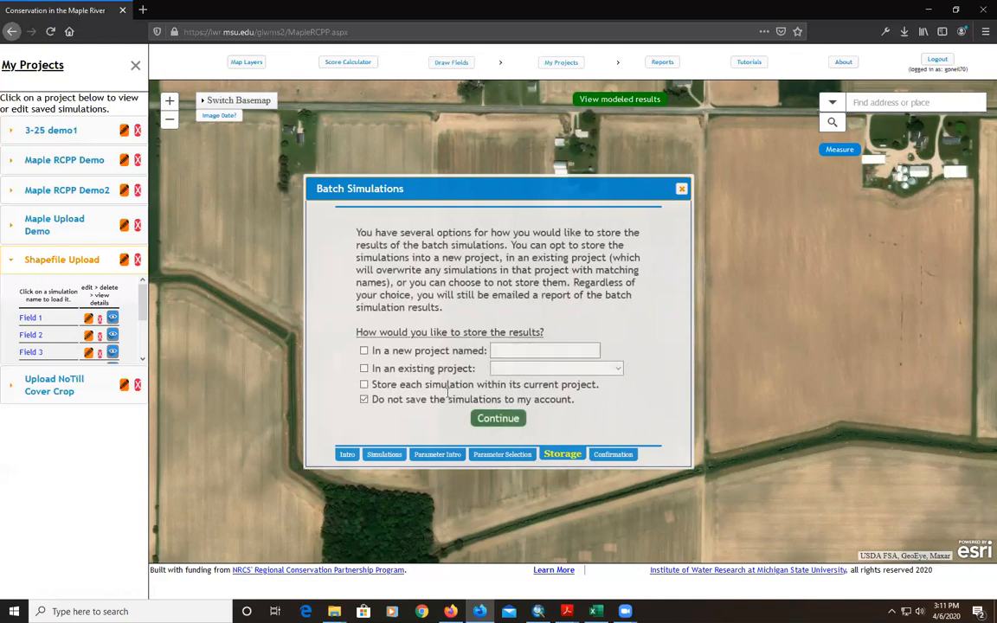
click(365, 352)
click(534, 350)
text(Shapefile Up)
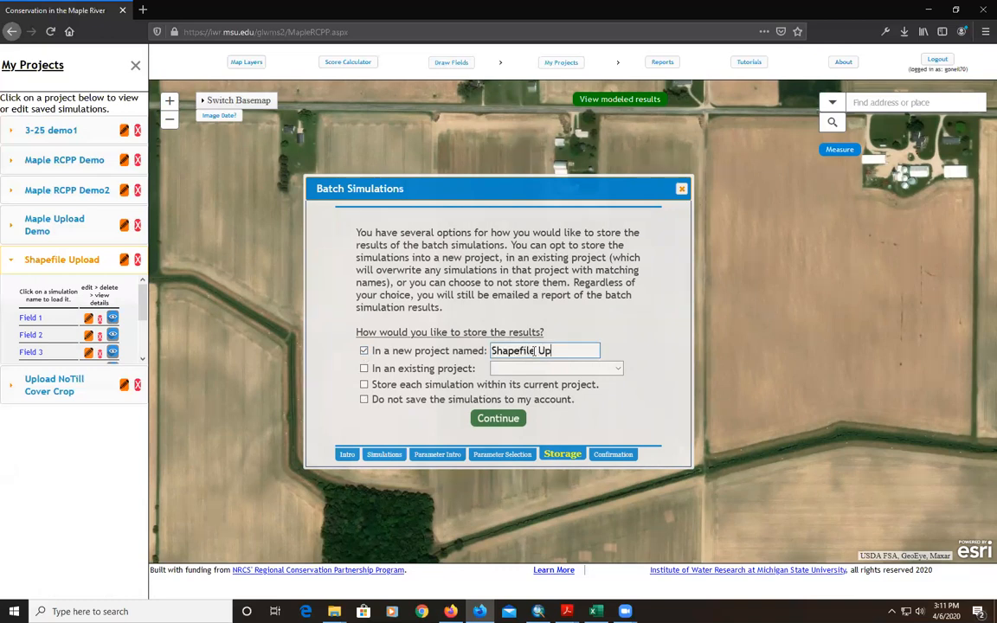
text(load Batch)
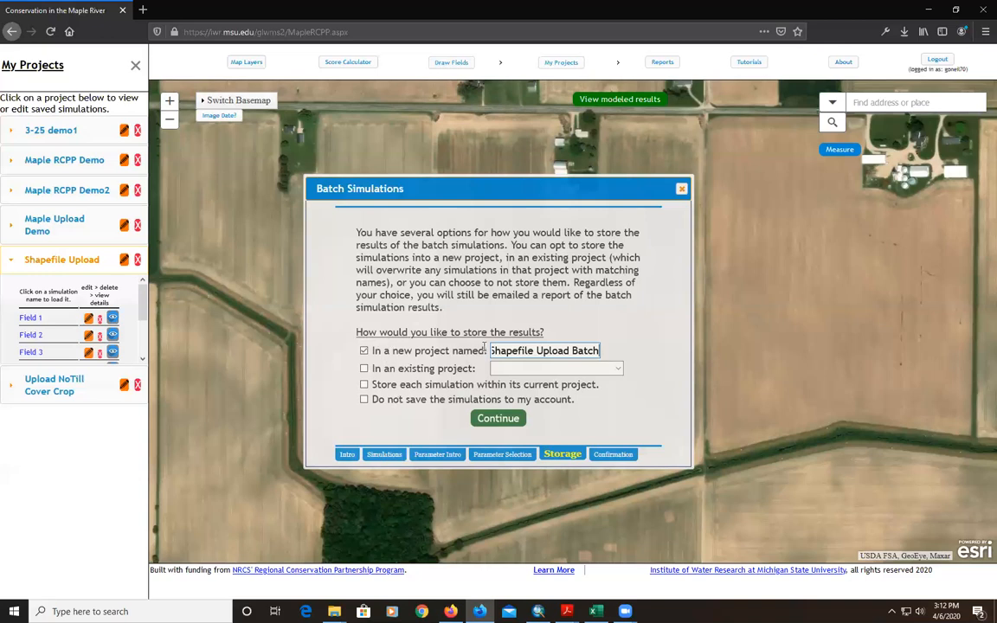
click(500, 423)
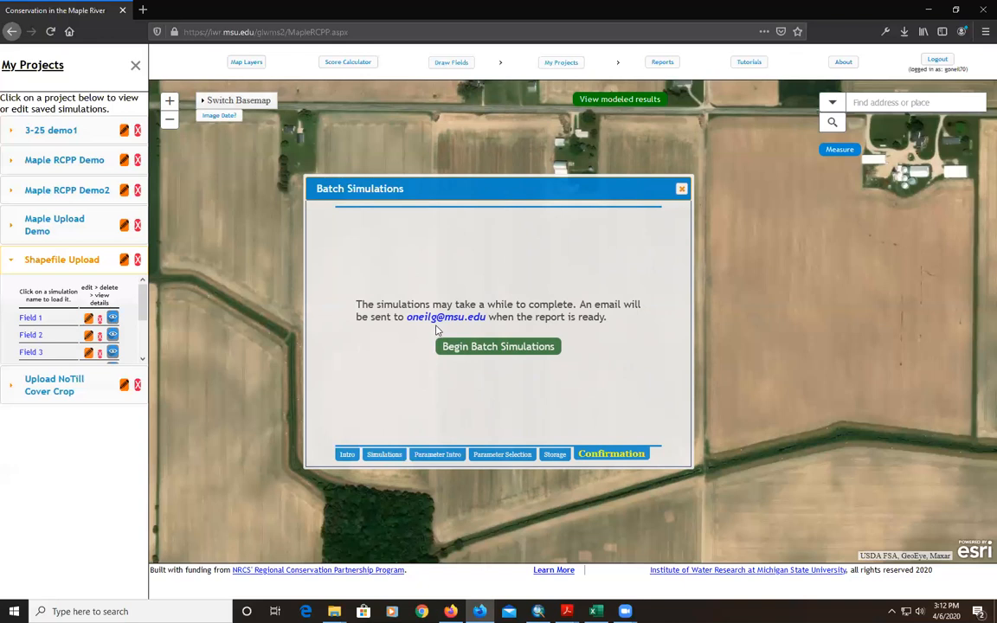
Step: Submit the batch simulations for processing
click(496, 350)
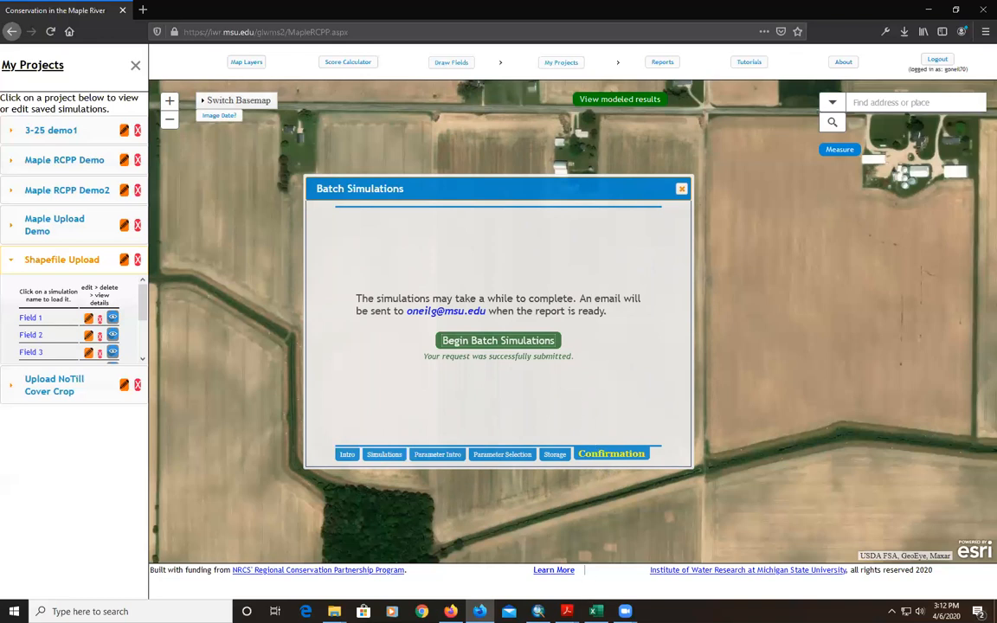
Step: Switch to batch_simulations.csv in Excel and review the module parameters listed below the field results
click(596, 611)
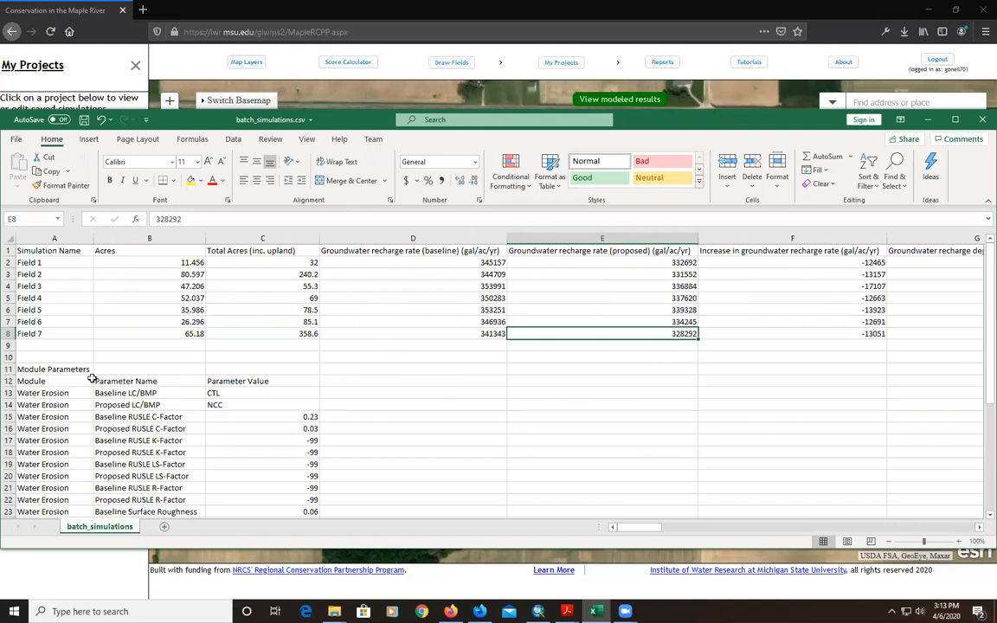
scroll(91, 380, down, 3)
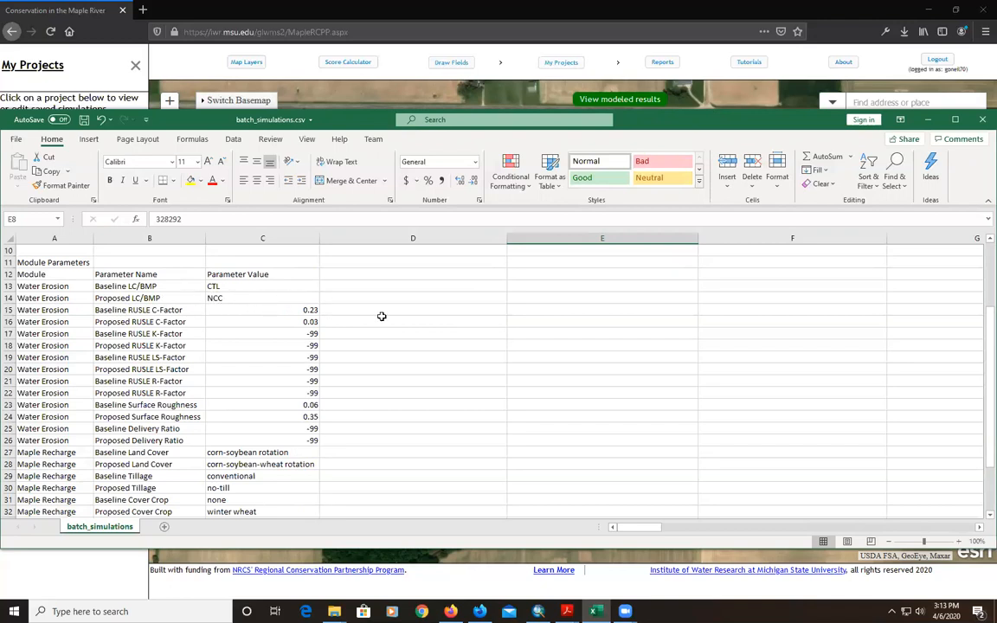
scroll(329, 340, down, 2)
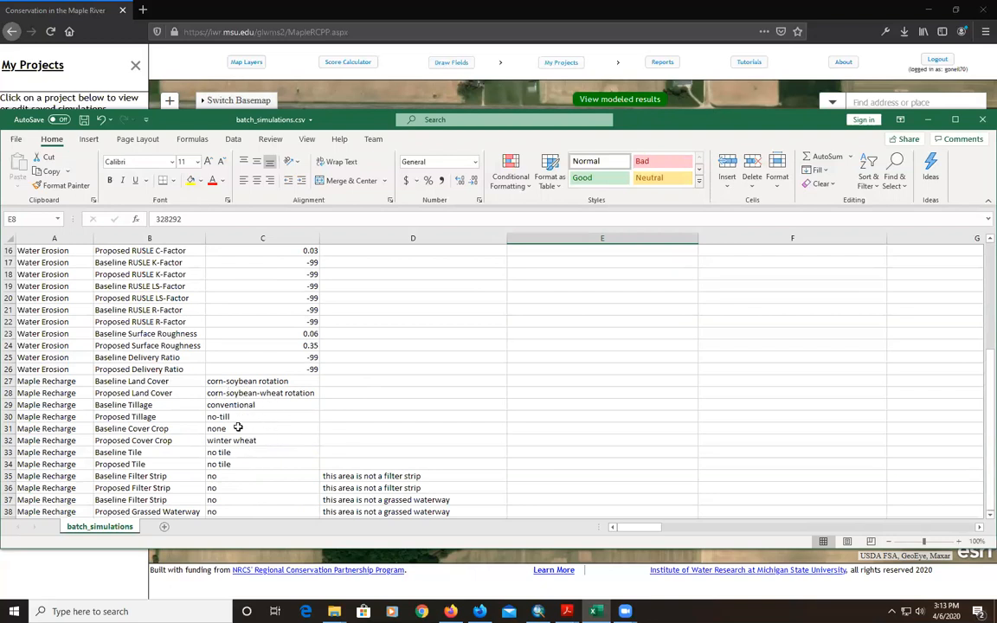
scroll(284, 481, down, 1)
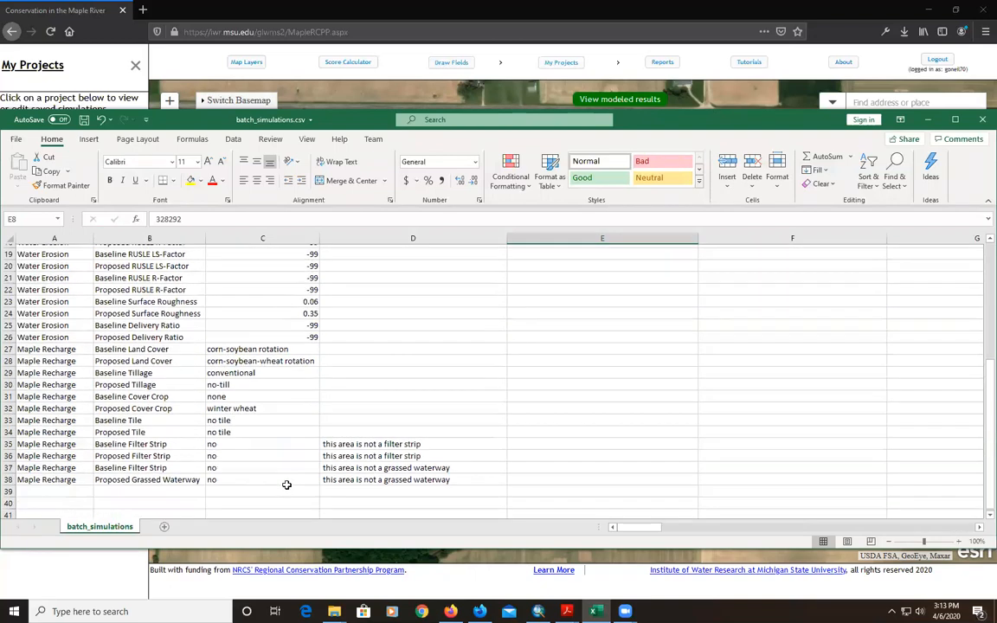
scroll(294, 424, up, 6)
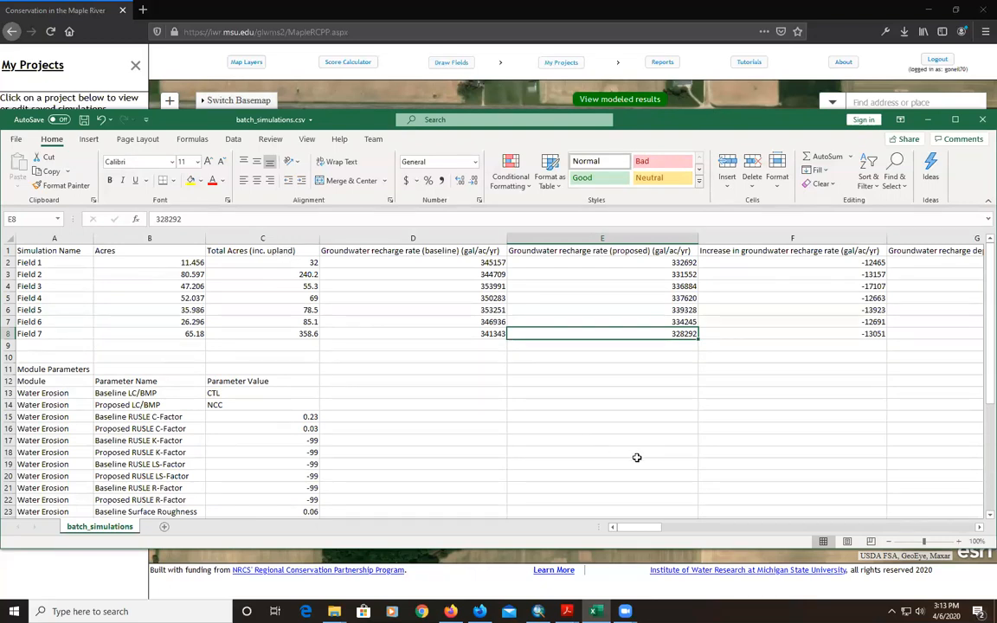
Step: Examine the recharge, sediment reduction and total points columns, and read the RCPP points explanations for individual fields
drag(638, 527, 824, 533)
drag(848, 538, 943, 543)
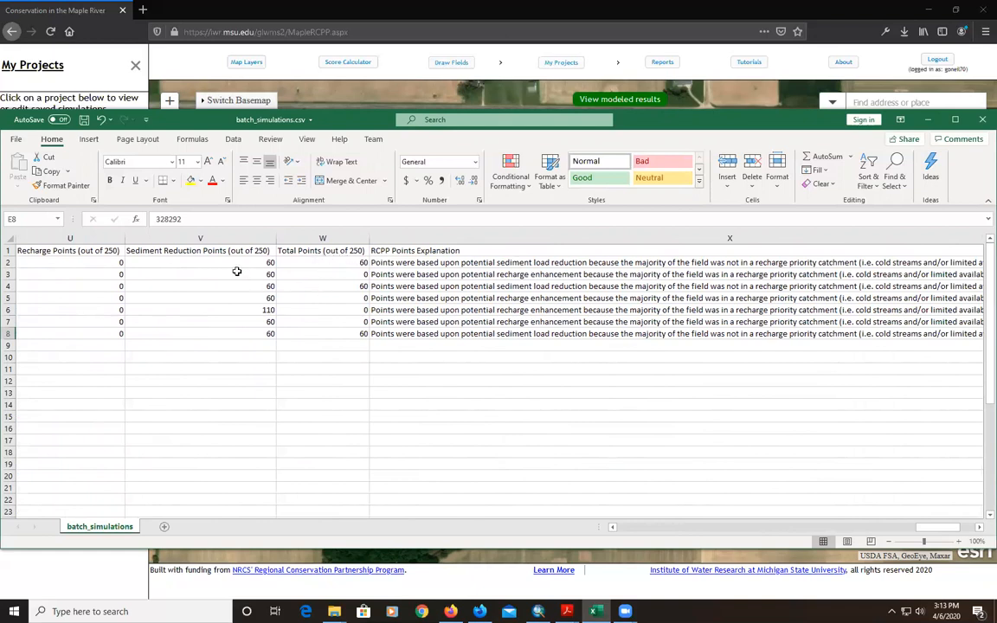
click(387, 262)
click(391, 284)
click(383, 299)
click(381, 310)
click(381, 322)
click(383, 334)
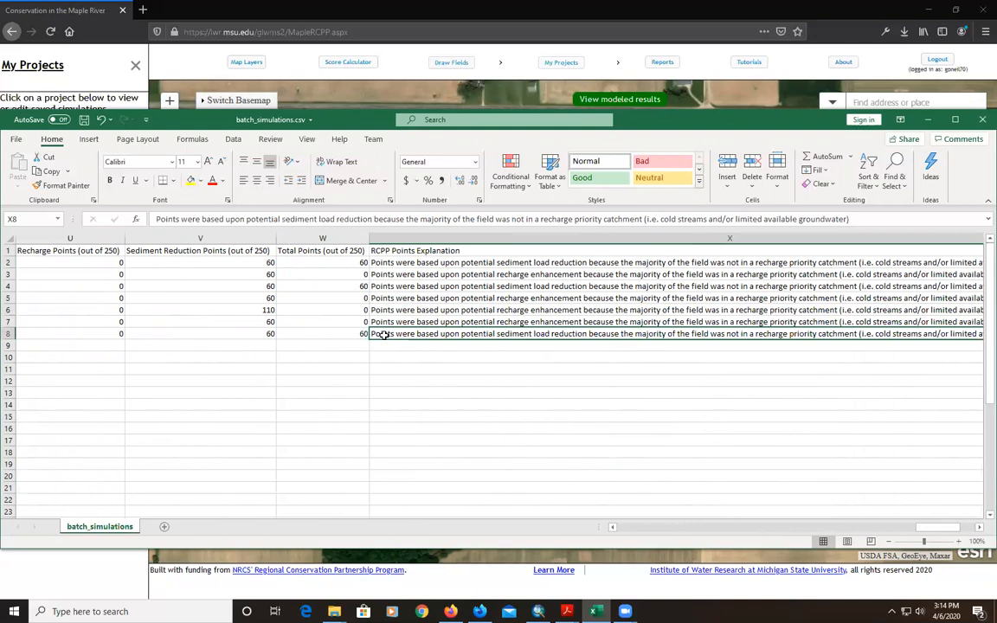
click(379, 320)
click(379, 310)
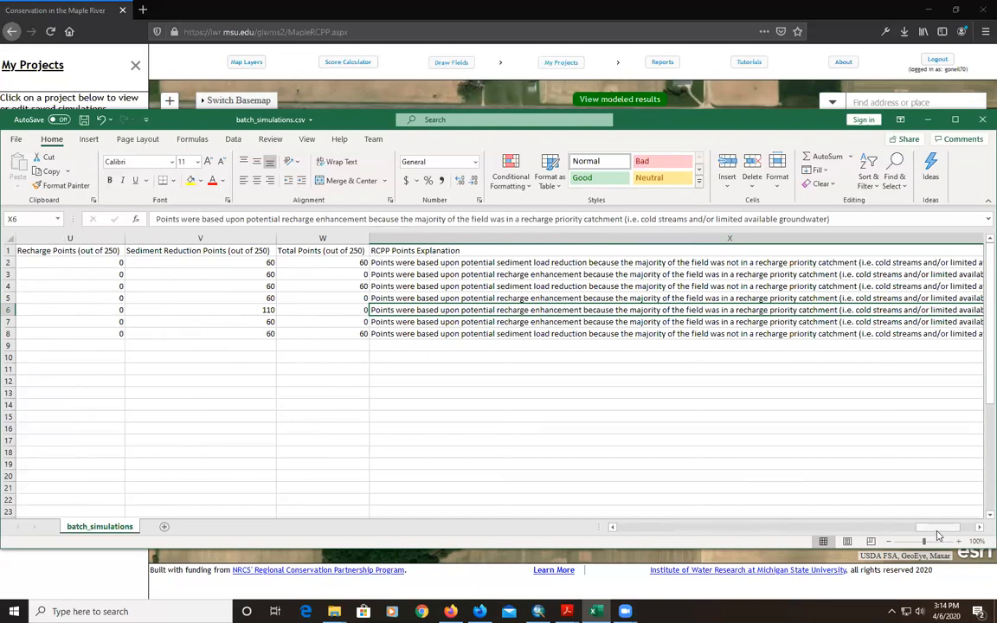
Step: Return to the first columns of batch_simulations.csv and close the workbook without saving changes
drag(939, 530, 635, 533)
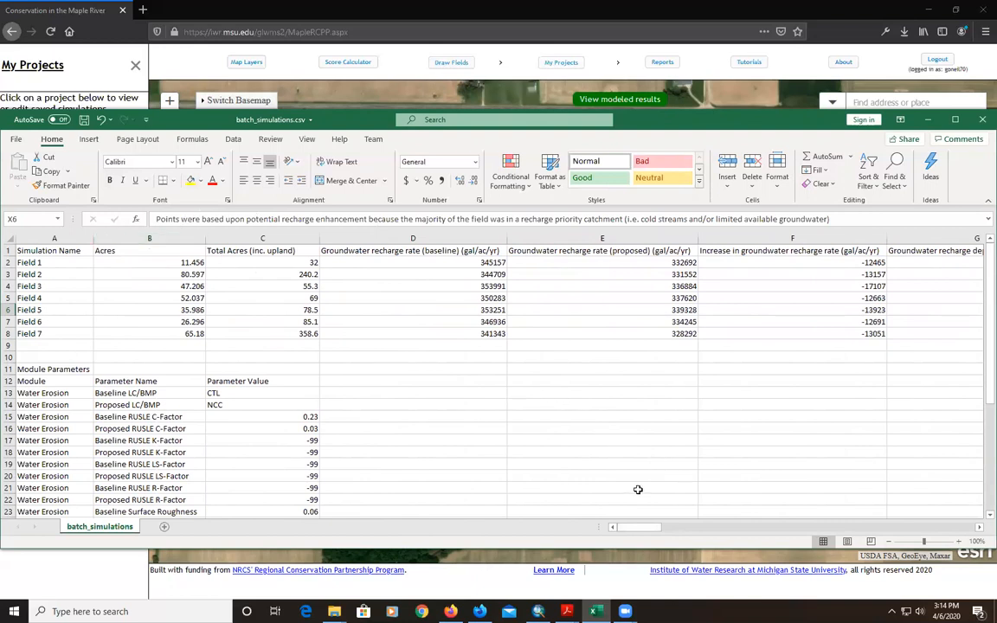
mouse_move(632, 531)
mouse_down()
mouse_move(685, 534)
mouse_move(630, 531)
mouse_up()
click(980, 122)
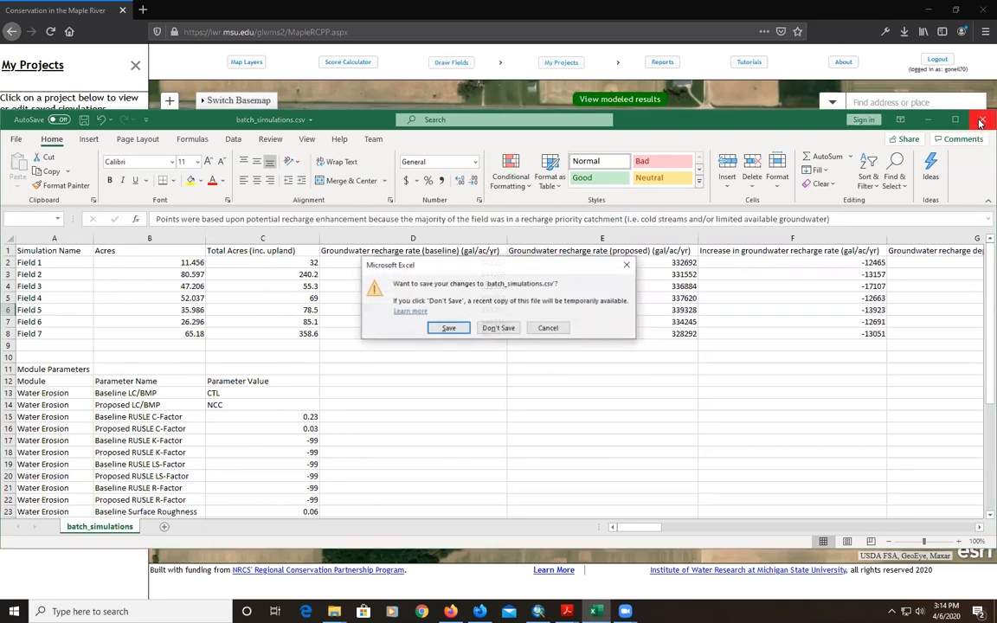
click(499, 328)
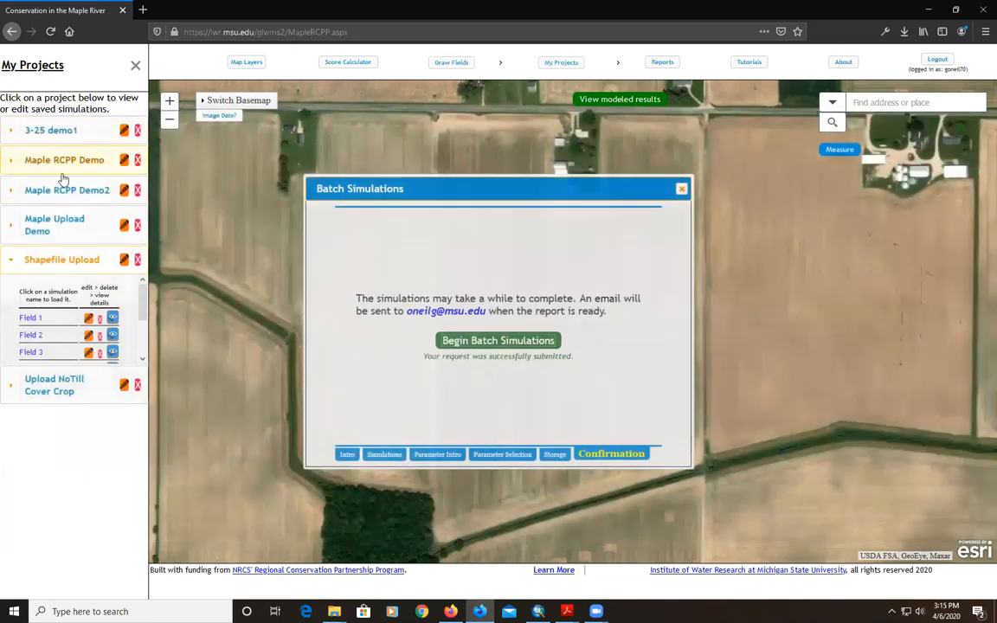